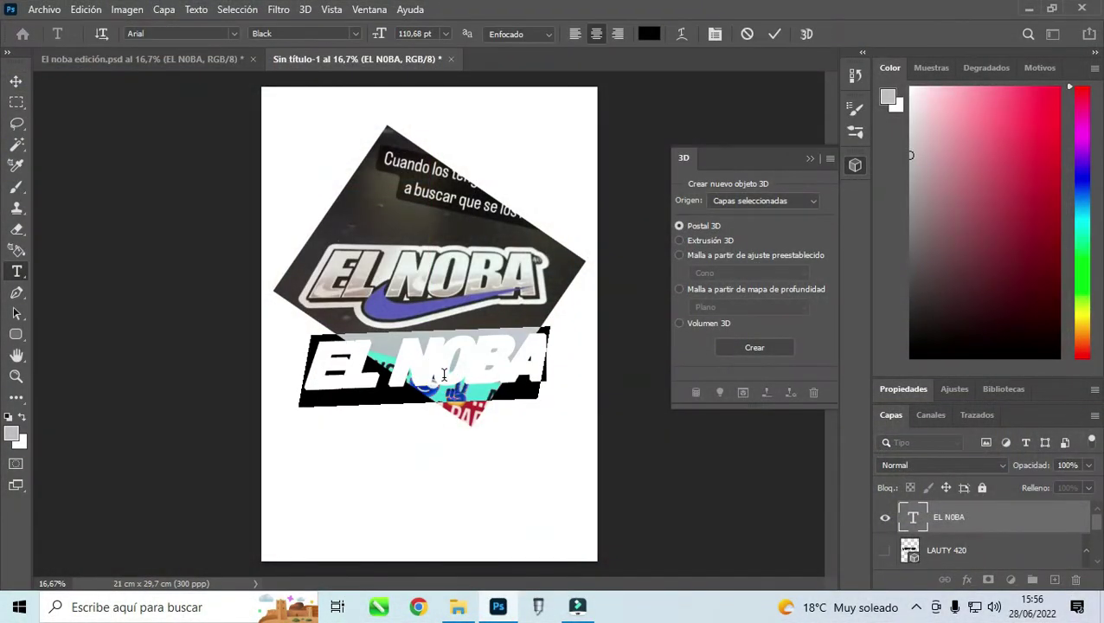
Step: Enter and commit the text 'LAUTY 420'
text(L)
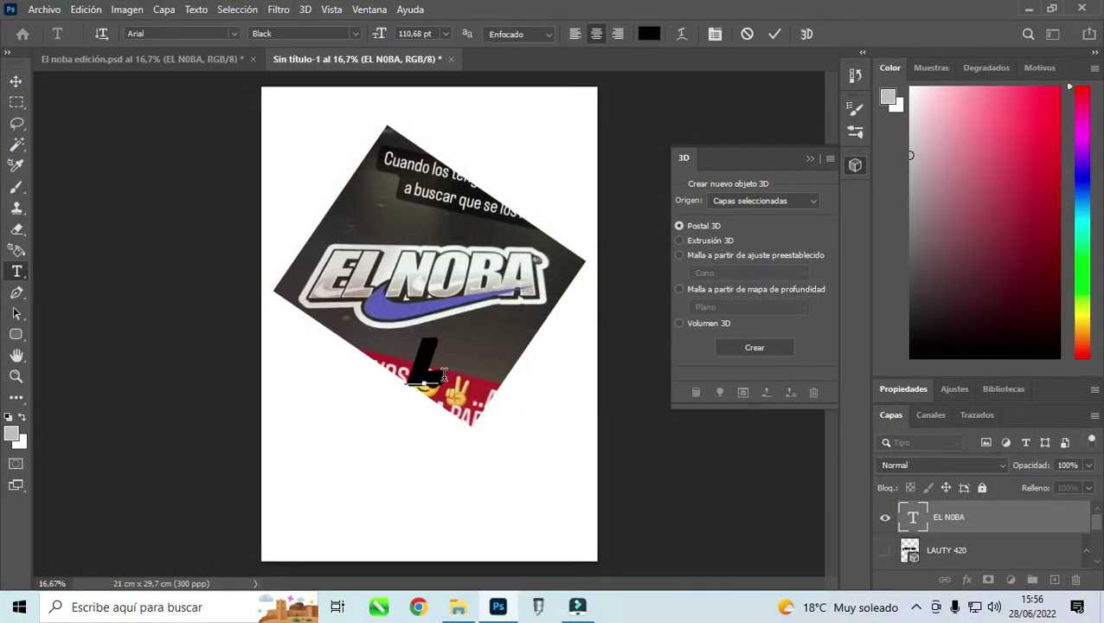
text(AUTY 420)
key(ctrl+Return)
key(v)
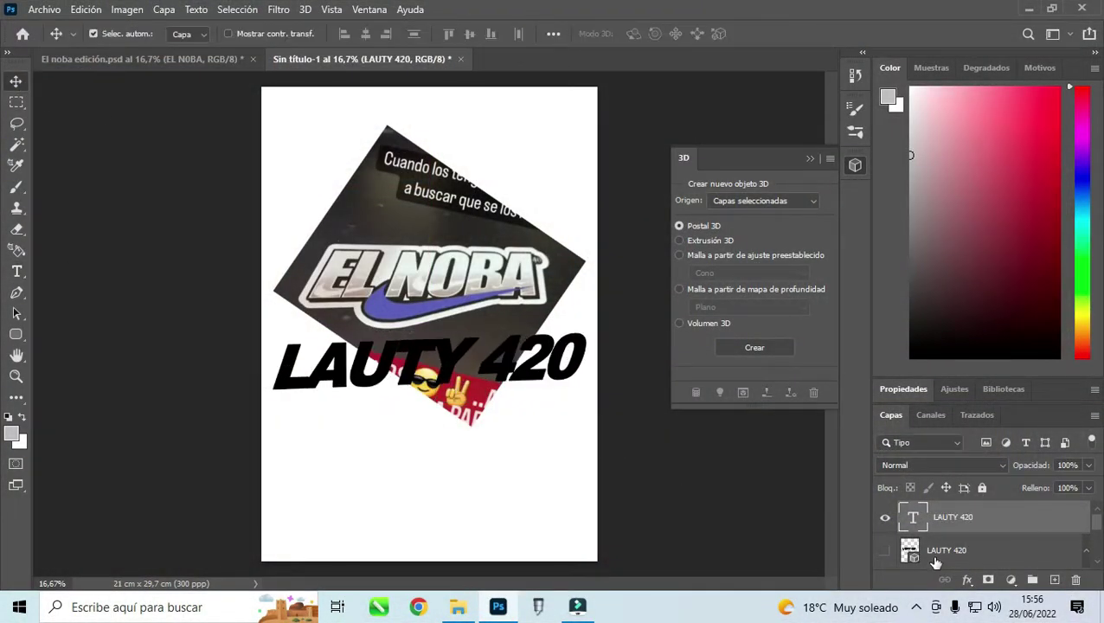
scroll(956, 519, down, 2)
Step: Turn the white page background grey and delete the 3D LAUTY 420 layer
key(b)
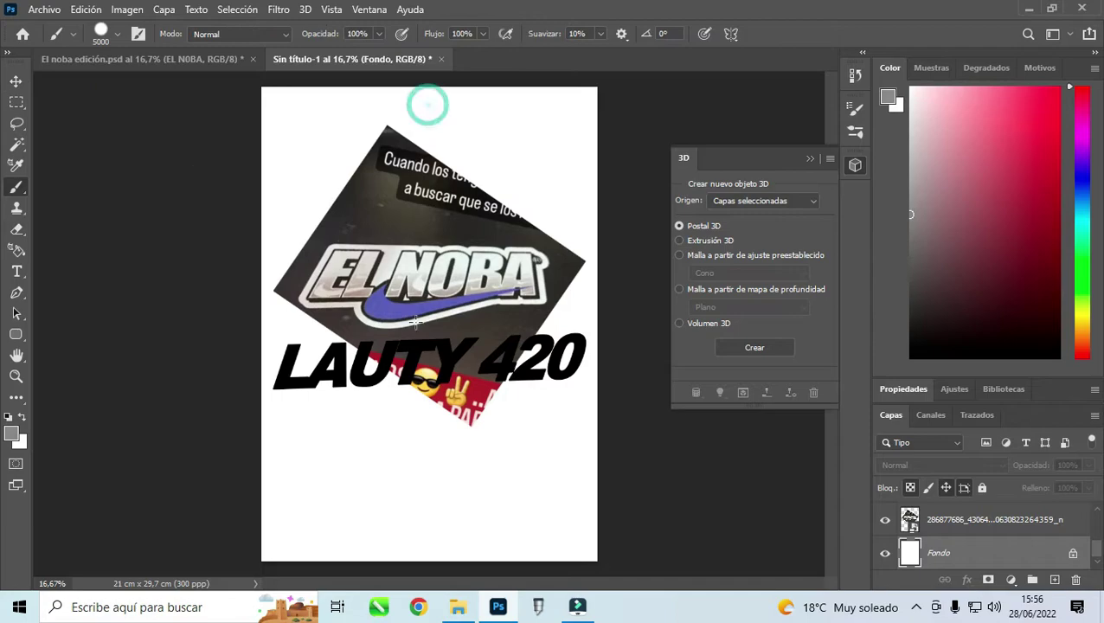
click(427, 105)
scroll(978, 528, up, 2)
scroll(977, 528, up, 2)
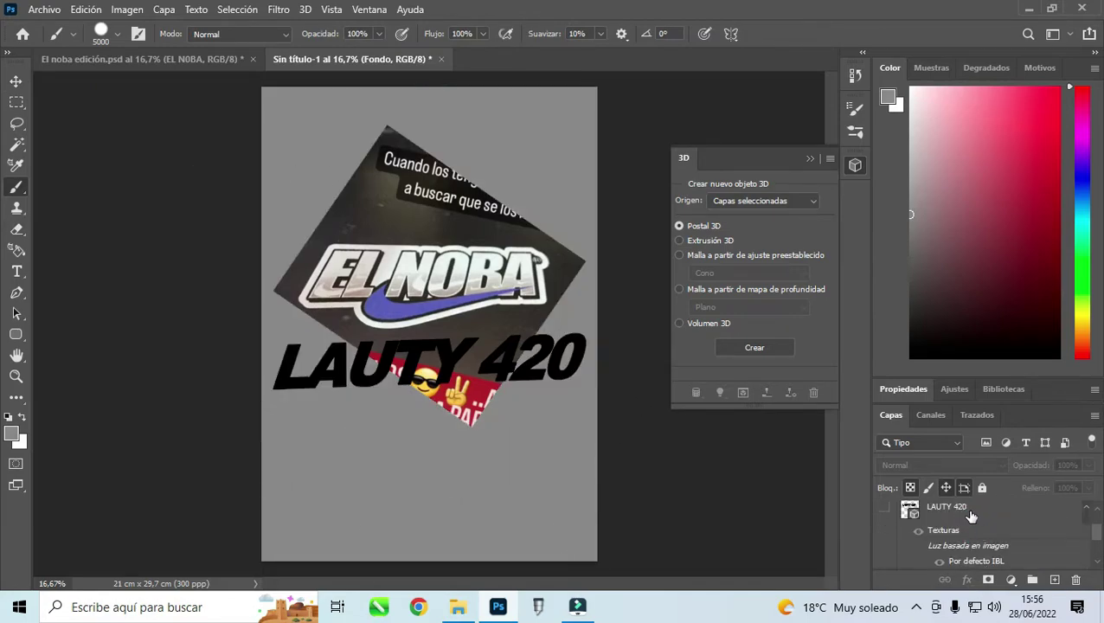
click(971, 516)
key(ctrl+z)
key(ctrl+z)
Step: Move the LAUTY 420 text up over the EL NOBA logo
key(v)
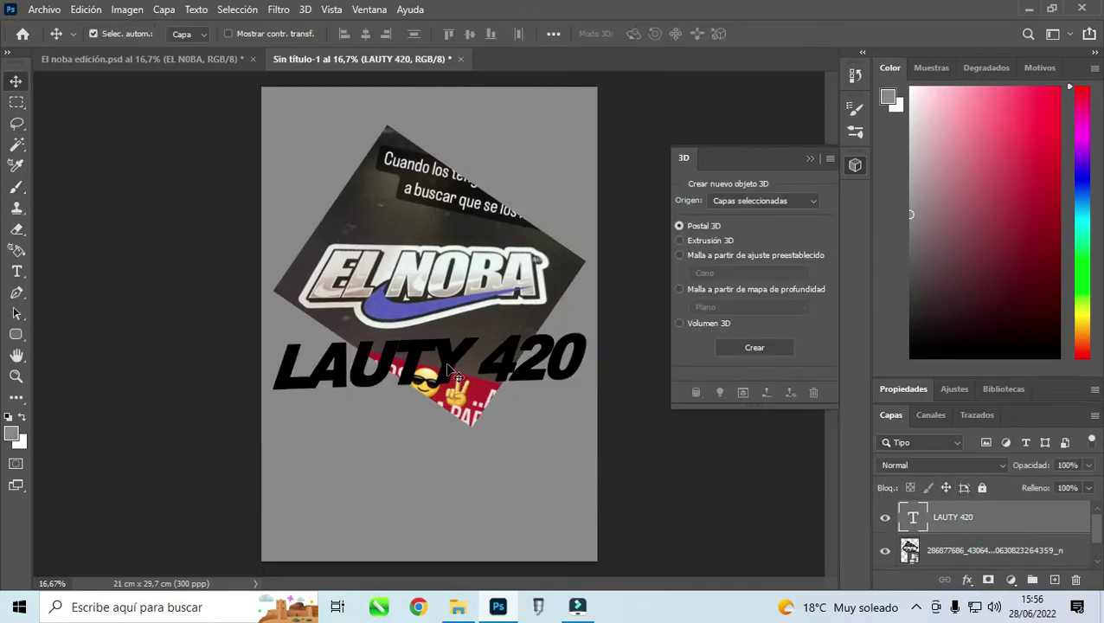
drag(451, 372, 452, 284)
key(ctrl+t)
key(Return)
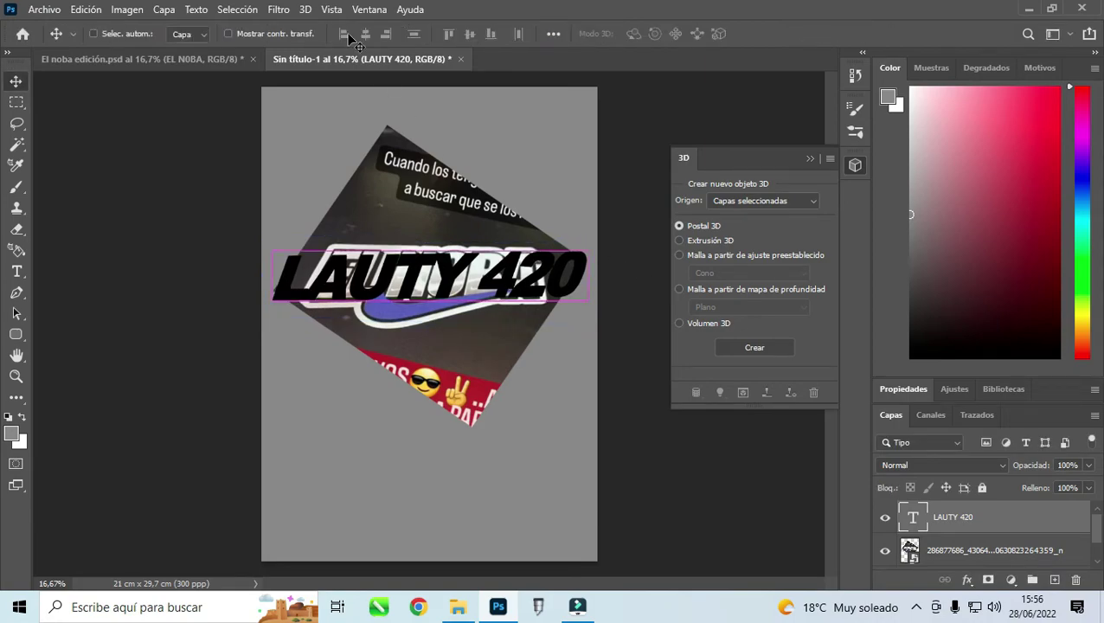
double_click(452, 271)
click(776, 33)
Step: Enlarge LAUTY 420 to about full width and place it just below the EL NOBA logo
key(ctrl+t)
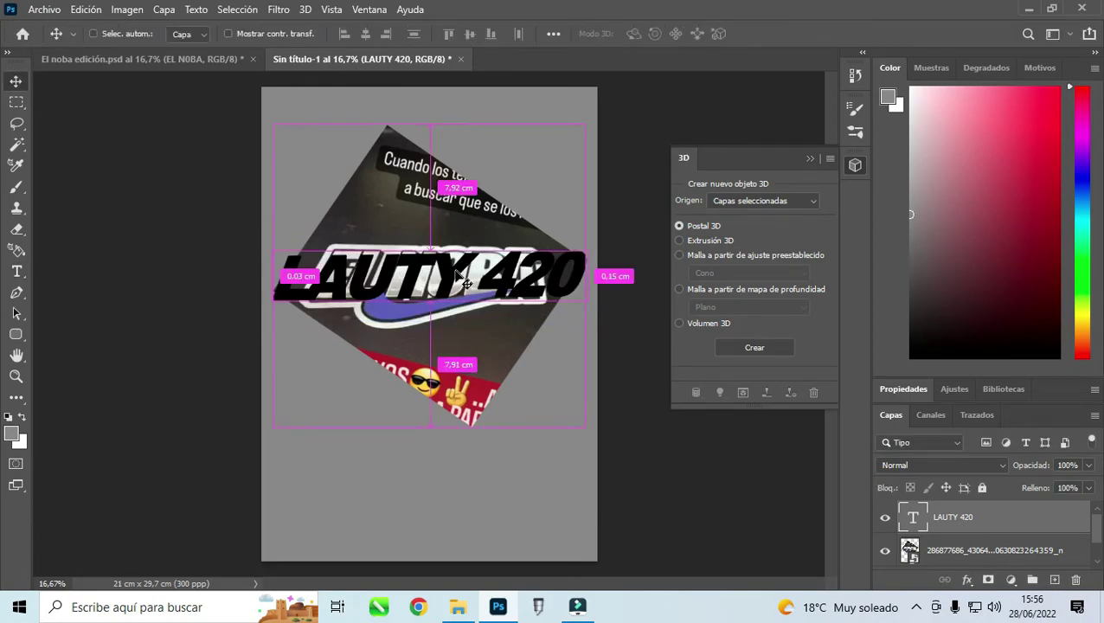
drag(590, 319, 597, 323)
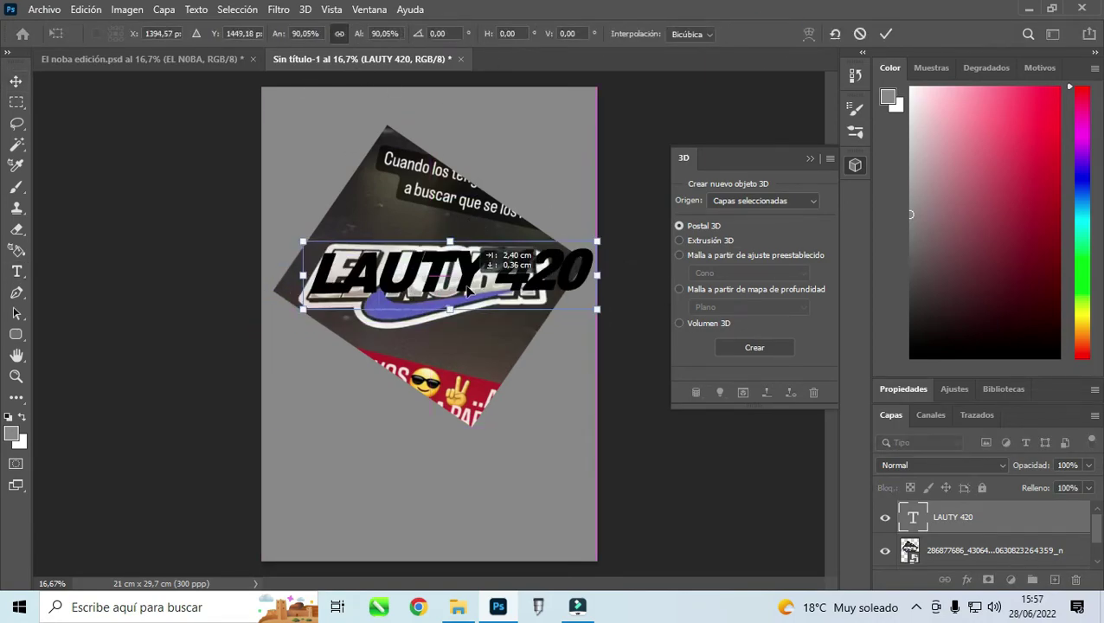
drag(286, 251, 261, 208)
drag(328, 273, 356, 283)
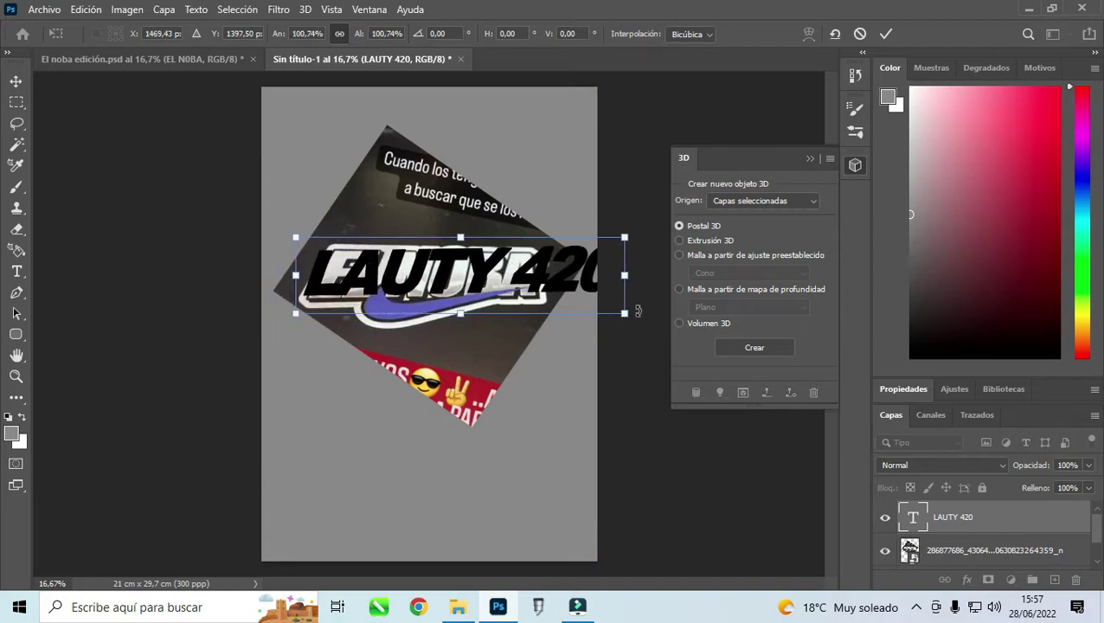
drag(428, 275, 391, 352)
key(Return)
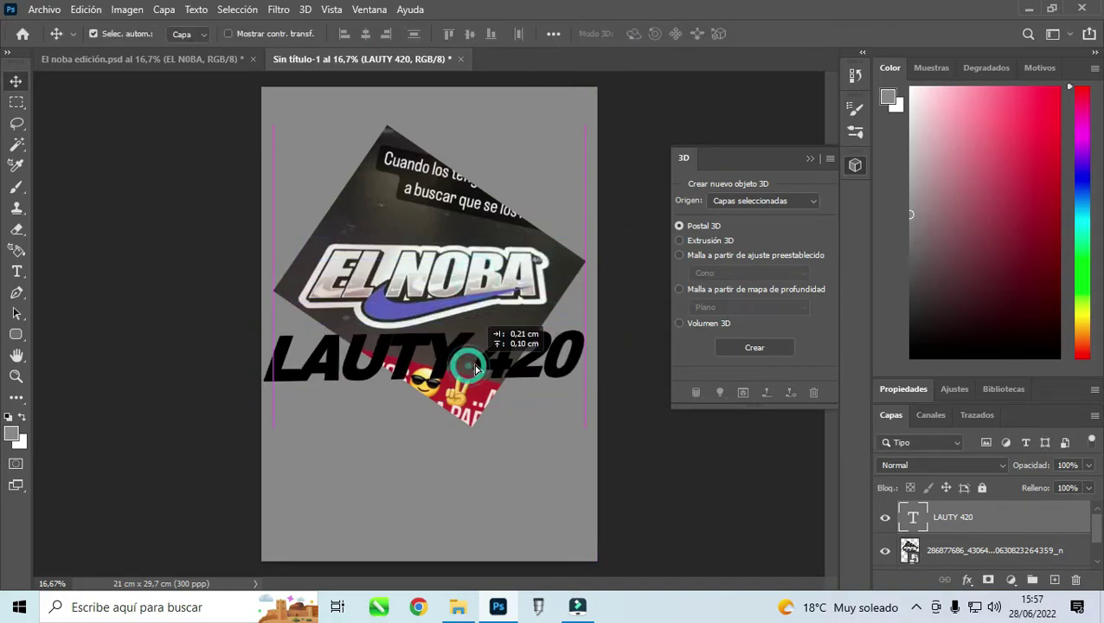
drag(468, 364, 494, 372)
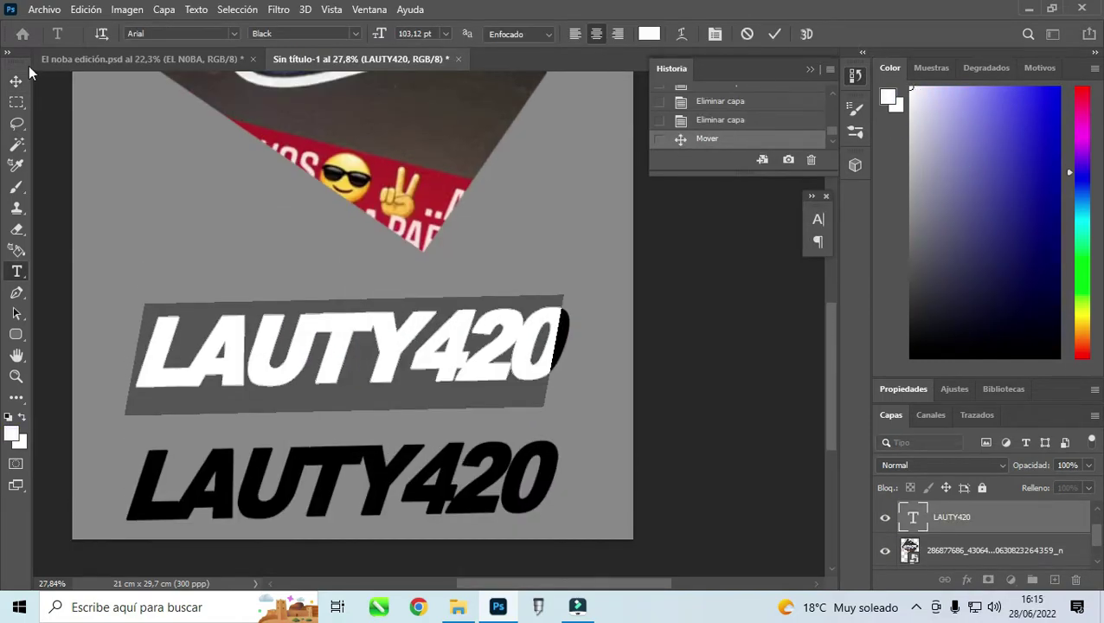
Step: Put the black LAUTY420 copy behind the white text, slightly offset as a shadow
drag(277, 506, 251, 400)
key(ctrl+bracketleft)
drag(259, 346, 268, 325)
key(ctrl+0)
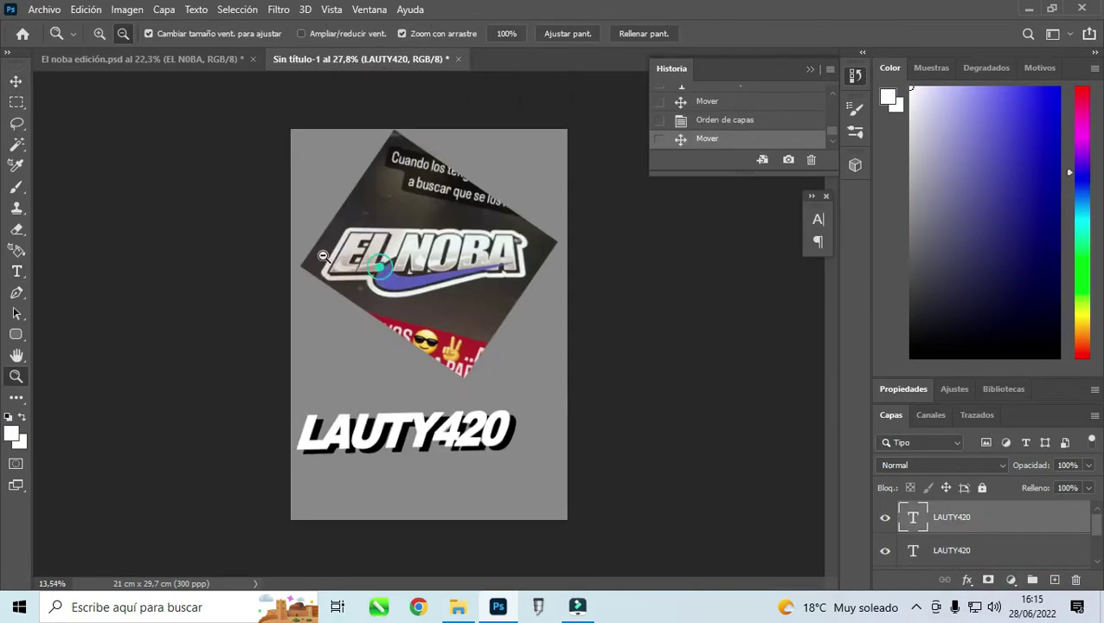
Step: Rasterize the photo layer and delete its lower strip below the EL NOBA logo
drag(275, 237, 275, 267)
key(e)
click(94, 258)
key(Return)
key(m)
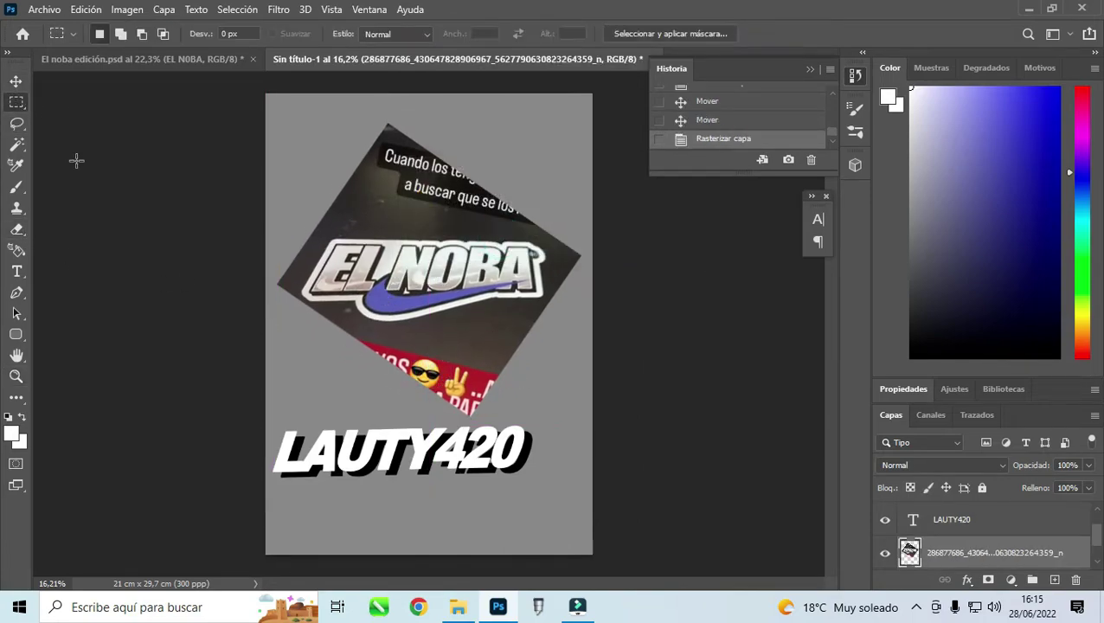
mouse_move(259, 315)
mouse_down()
mouse_move(639, 456)
mouse_move(542, 319)
mouse_up()
key(Delete)
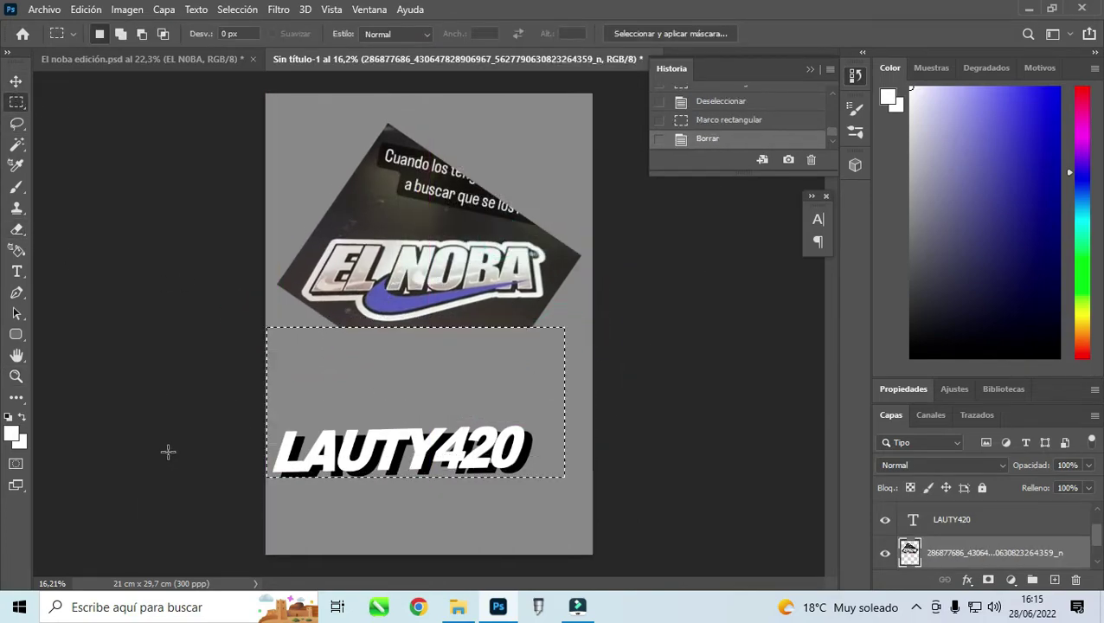
key(ctrl+d)
Step: Move LAUTY420 up beneath the logo, with the white text offset above its shadow
key(v)
drag(436, 459, 436, 372)
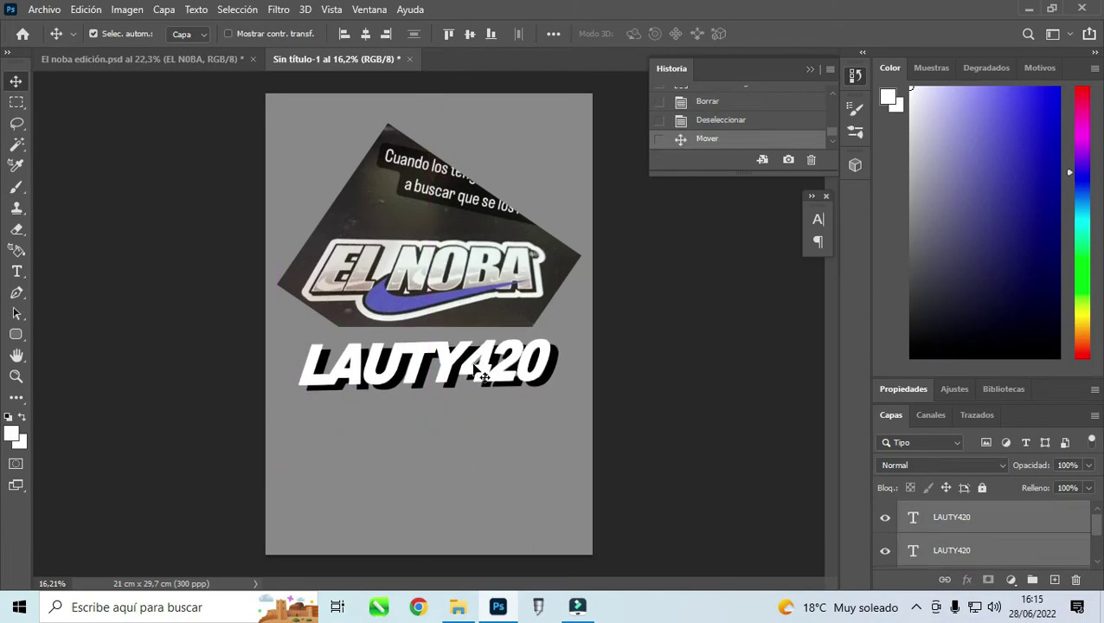
key(z)
click(505, 366)
key(v)
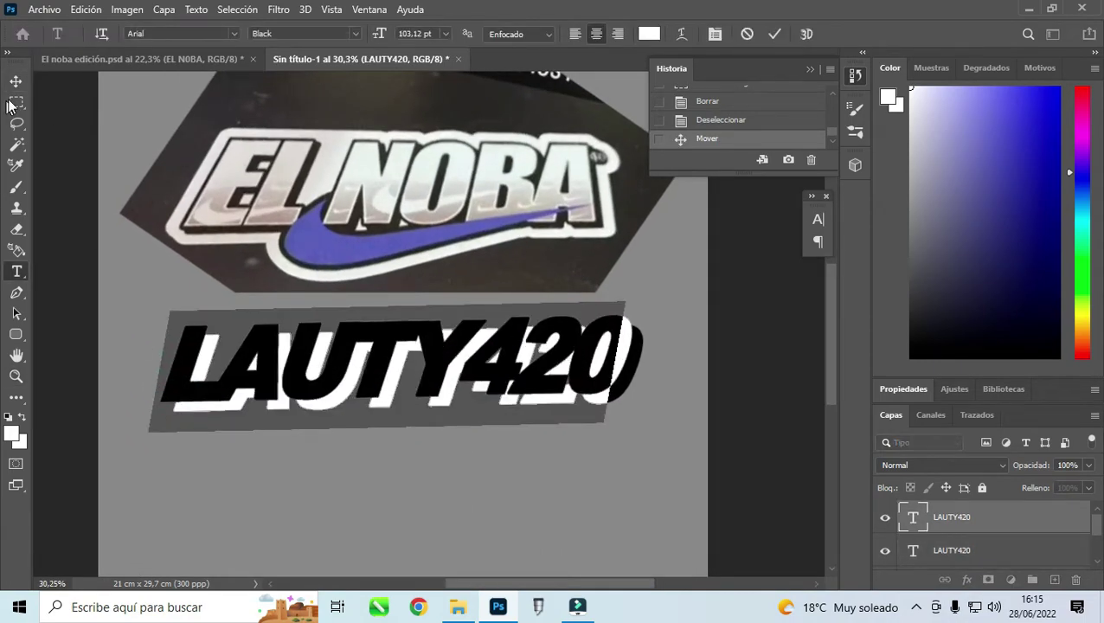
click(180, 403)
drag(179, 403, 187, 391)
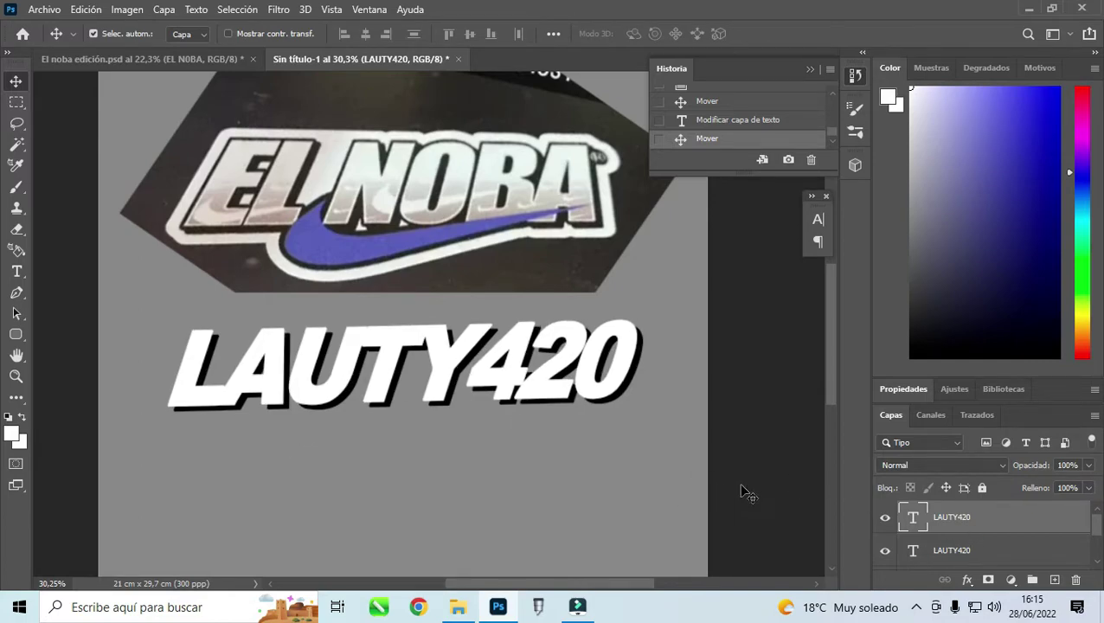
Step: Add a 10 px outside black stroke to the white LAUTY420 lettering via Blending Options
right_click(965, 517)
click(885, 516)
click(885, 517)
right_click(965, 518)
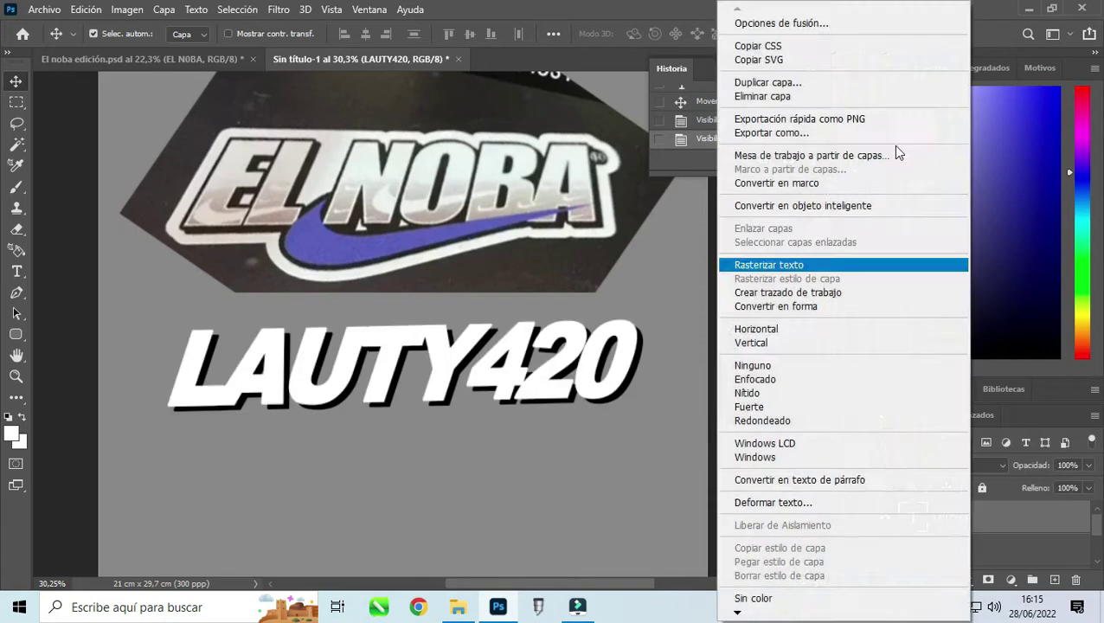
click(517, 340)
click(52, 257)
drag(134, 121, 525, 372)
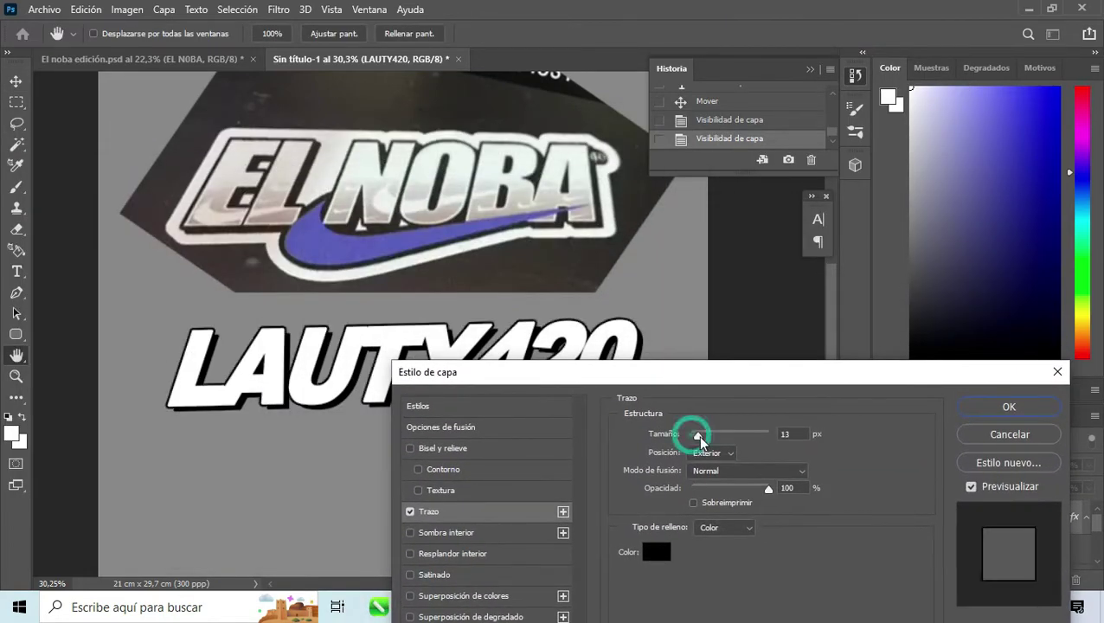
drag(690, 433, 699, 439)
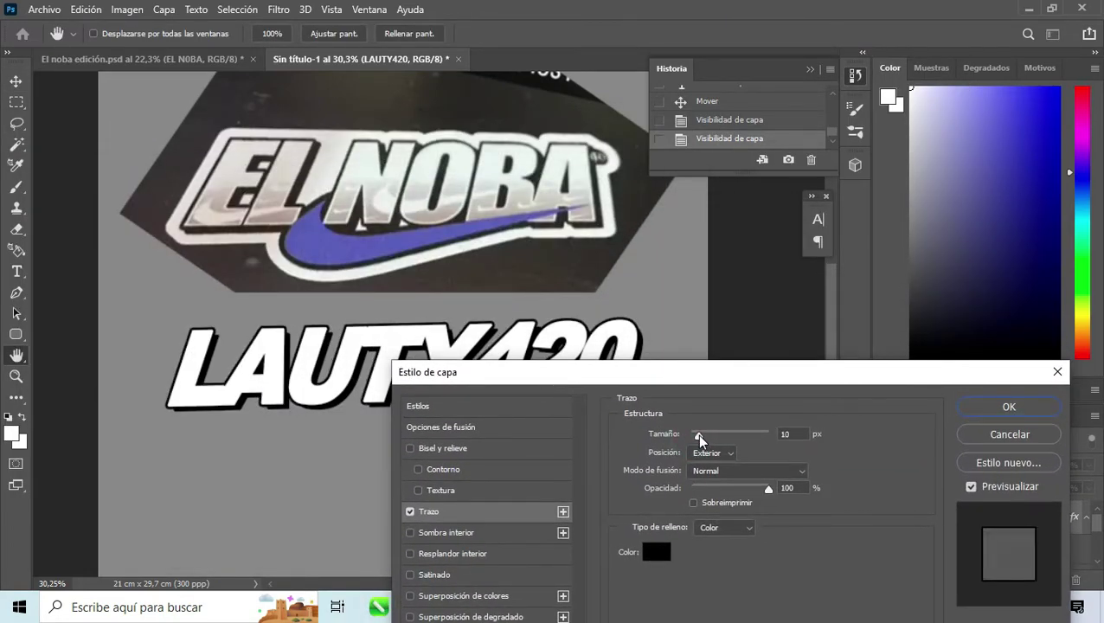
click(1021, 408)
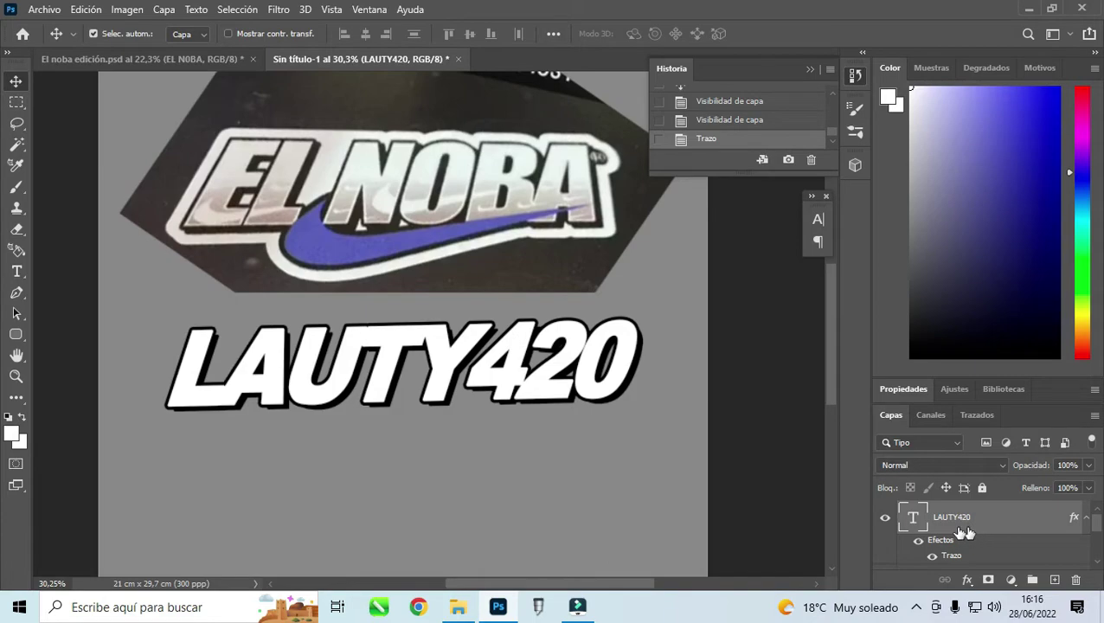
Step: Undo the stroke to compare, restore it from History, and start editing the LAUTY420 text
key(z)
scroll(729, 483, down, 2)
scroll(729, 483, up, 2)
key(ctrl+z)
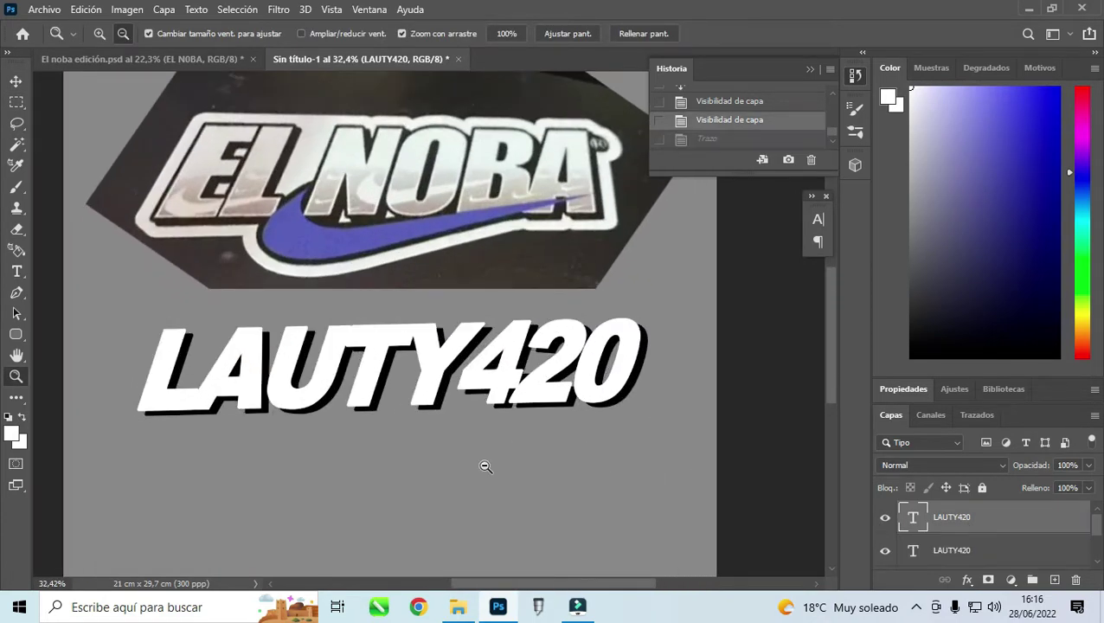
click(727, 102)
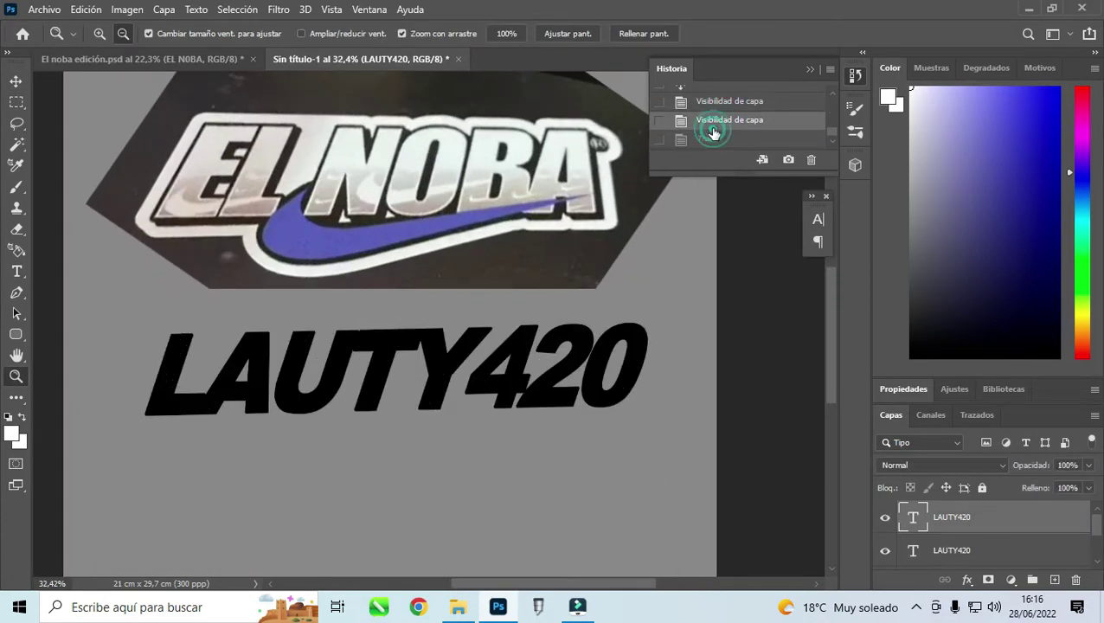
click(706, 139)
key(v)
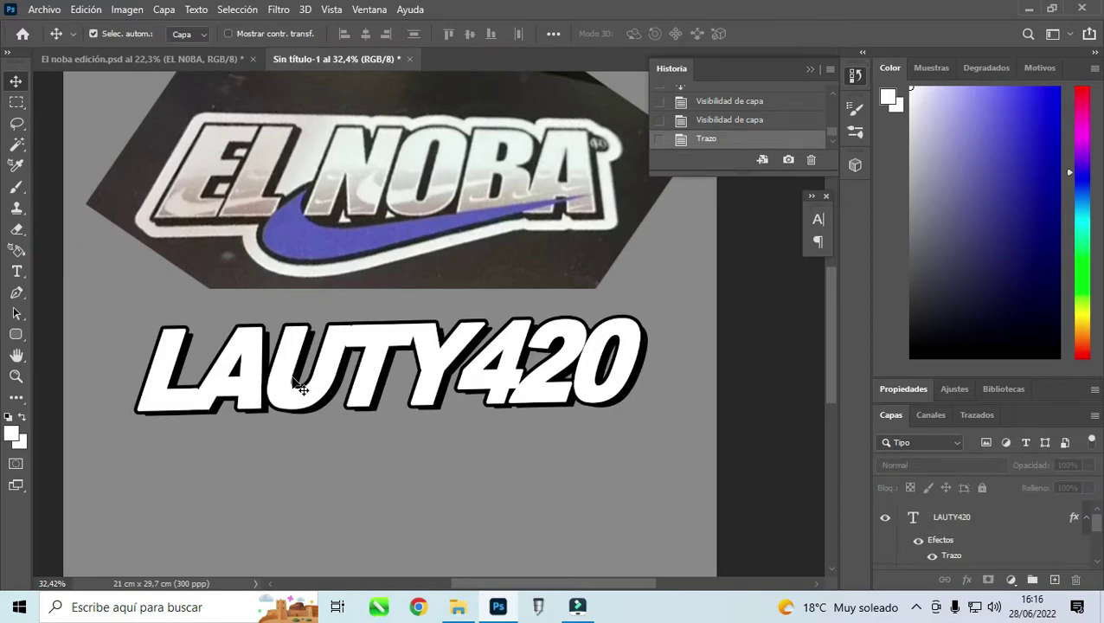
double_click(410, 385)
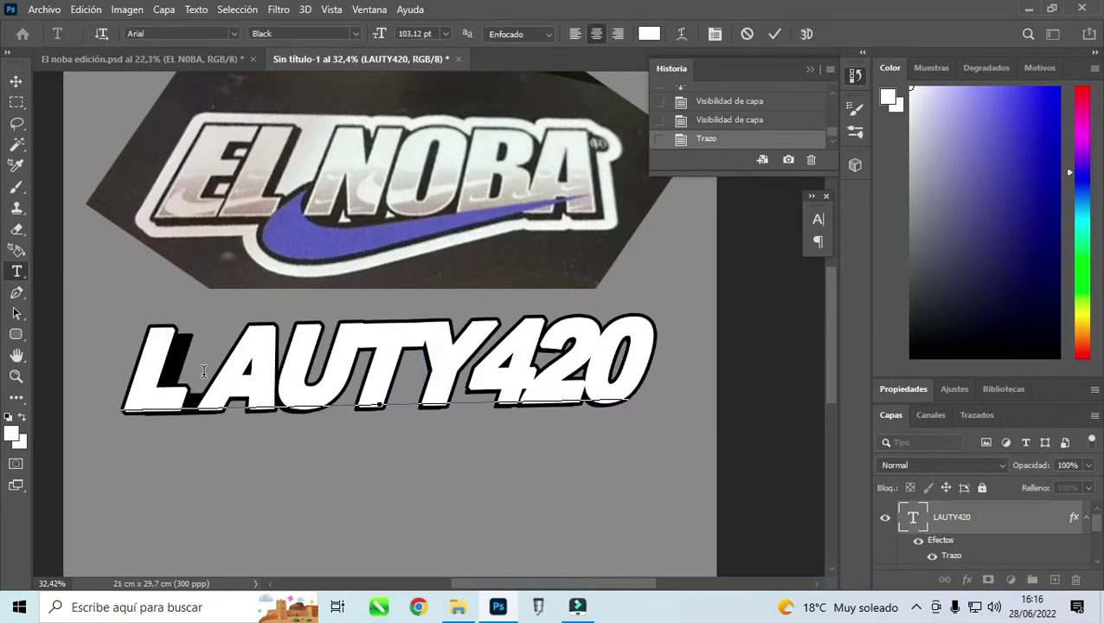
Step: Commit the text edit, rasterize the LAUTY420 layer, and bring up the Character panel
key(Escape)
key(v)
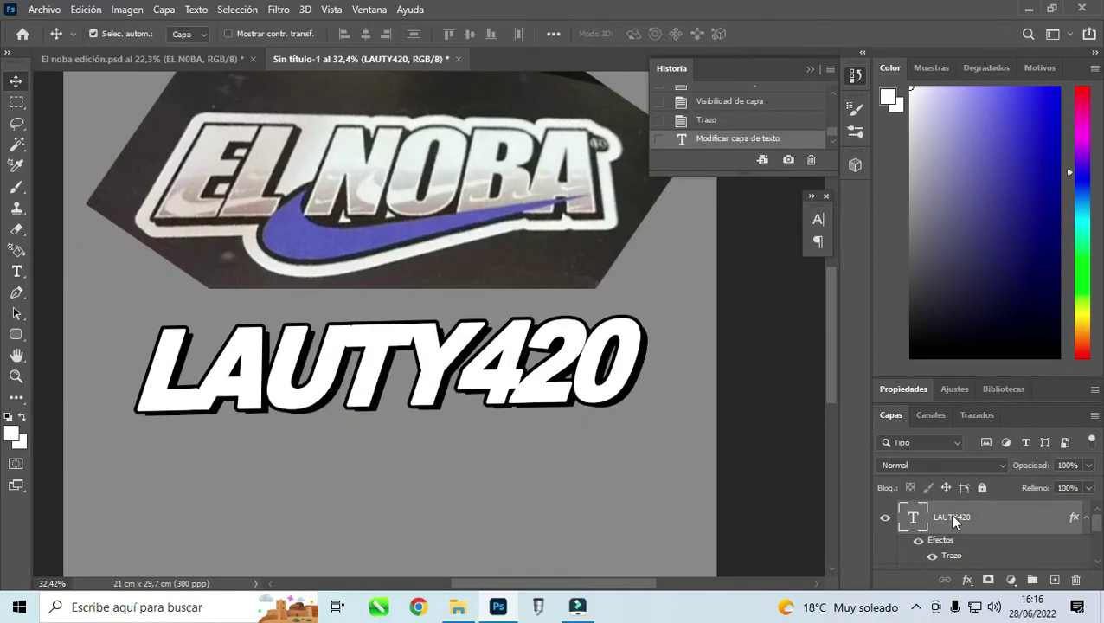
right_click(956, 512)
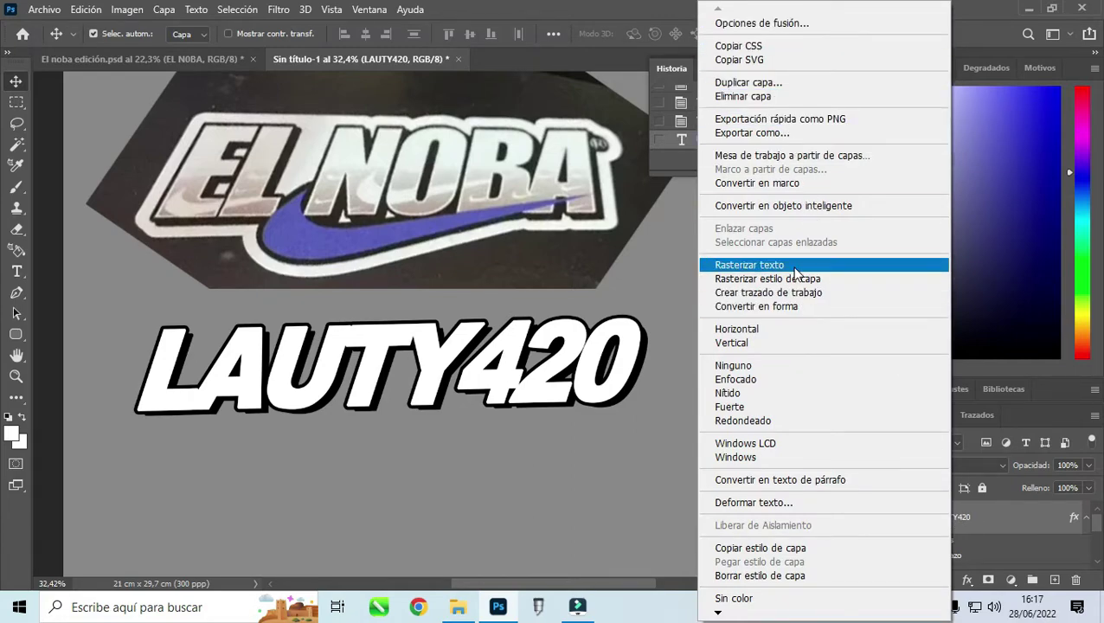
click(767, 278)
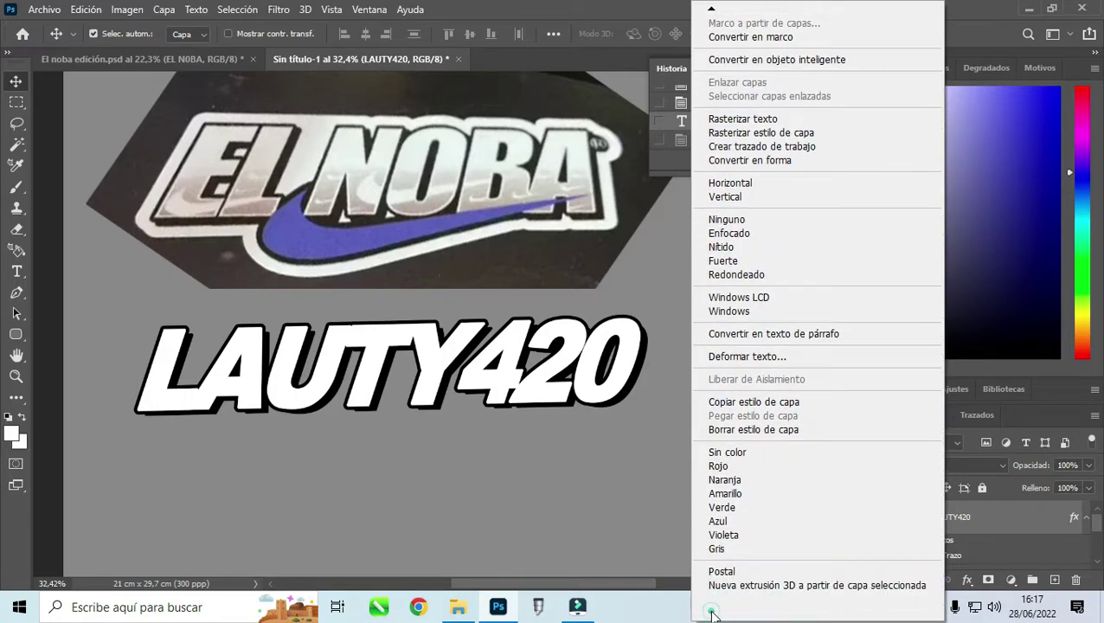
click(331, 8)
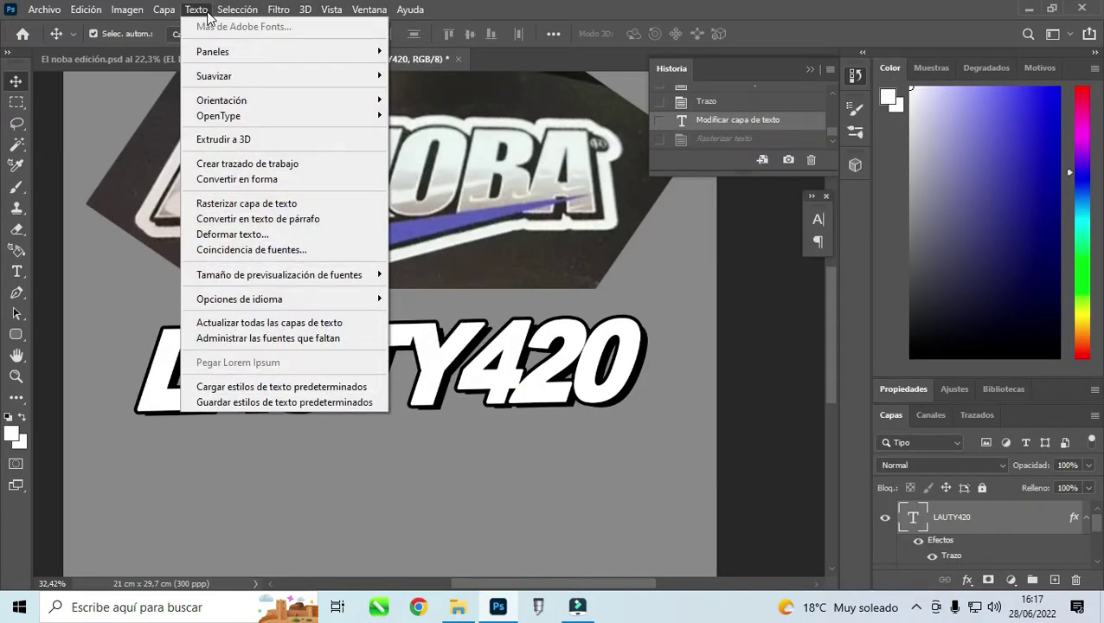
mouse_move(213, 52)
click(445, 54)
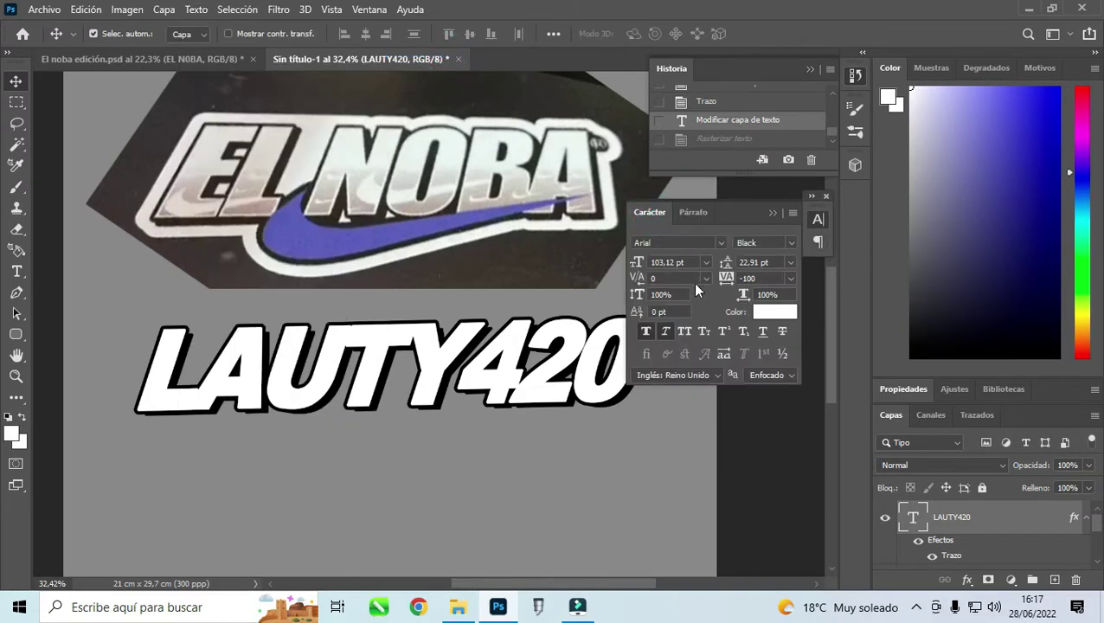
Step: Set the LAUTY420 tracking to -50 in the Character panel
click(788, 277)
click(763, 306)
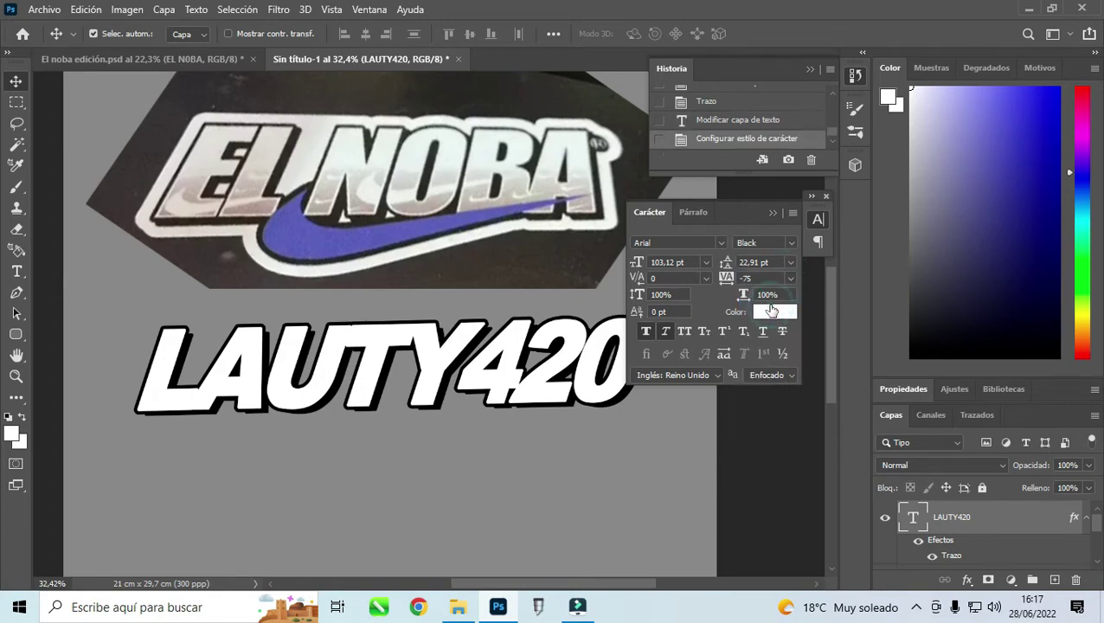
click(786, 277)
click(765, 329)
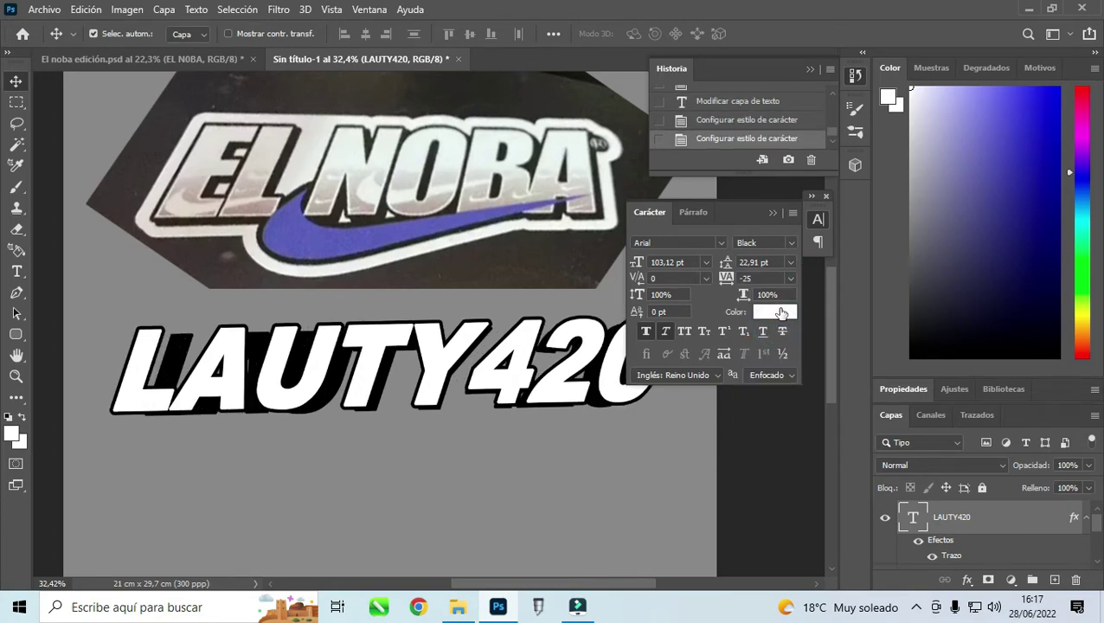
click(791, 279)
click(767, 311)
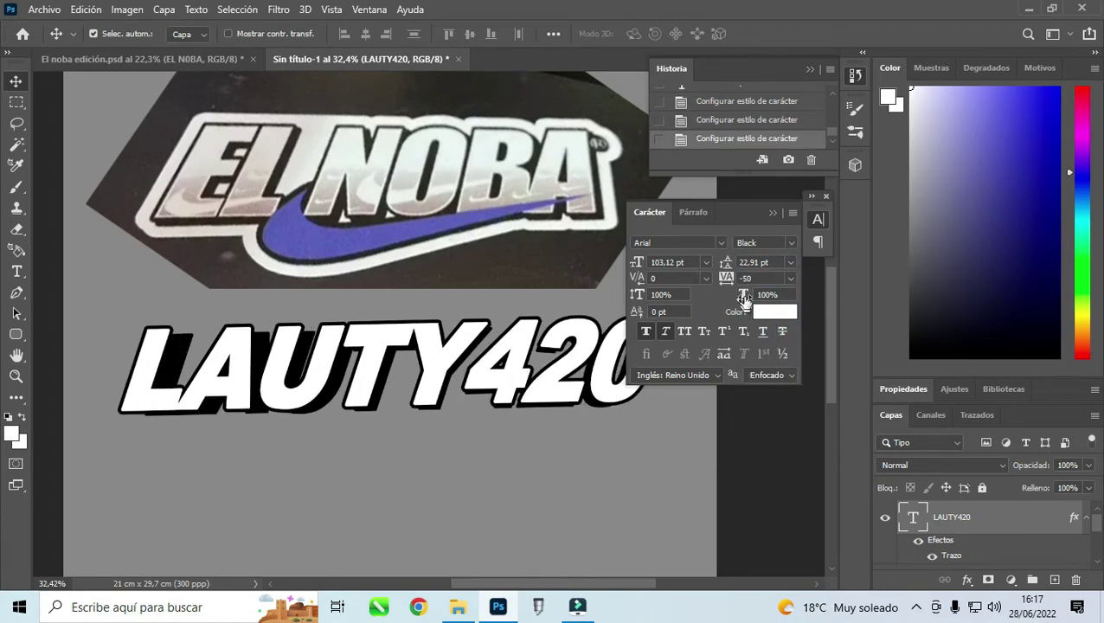
click(109, 258)
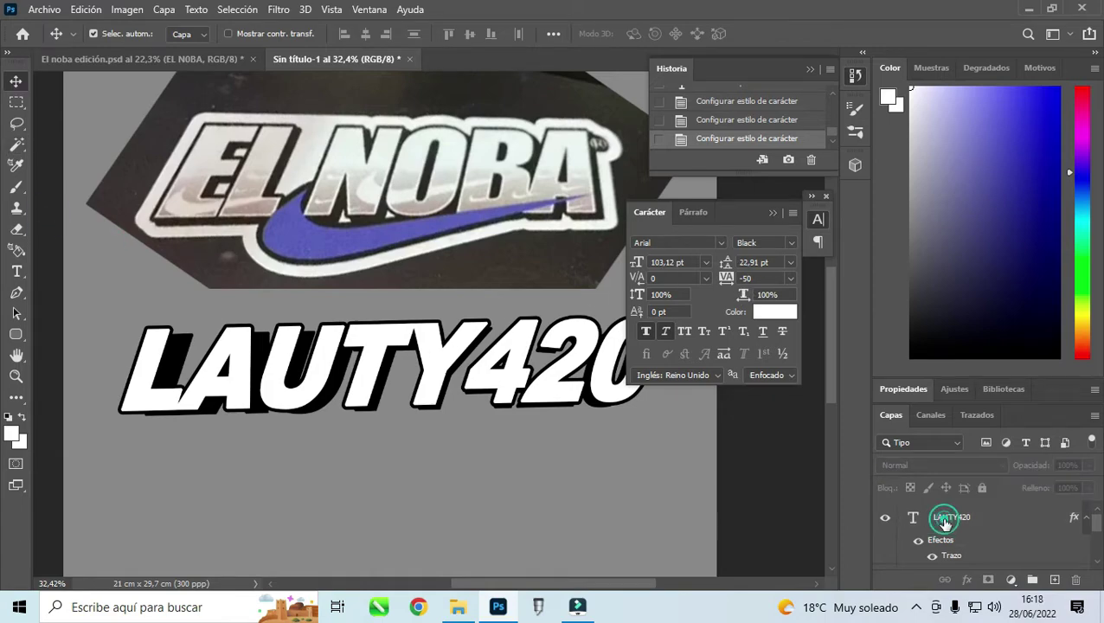
click(946, 522)
click(958, 515)
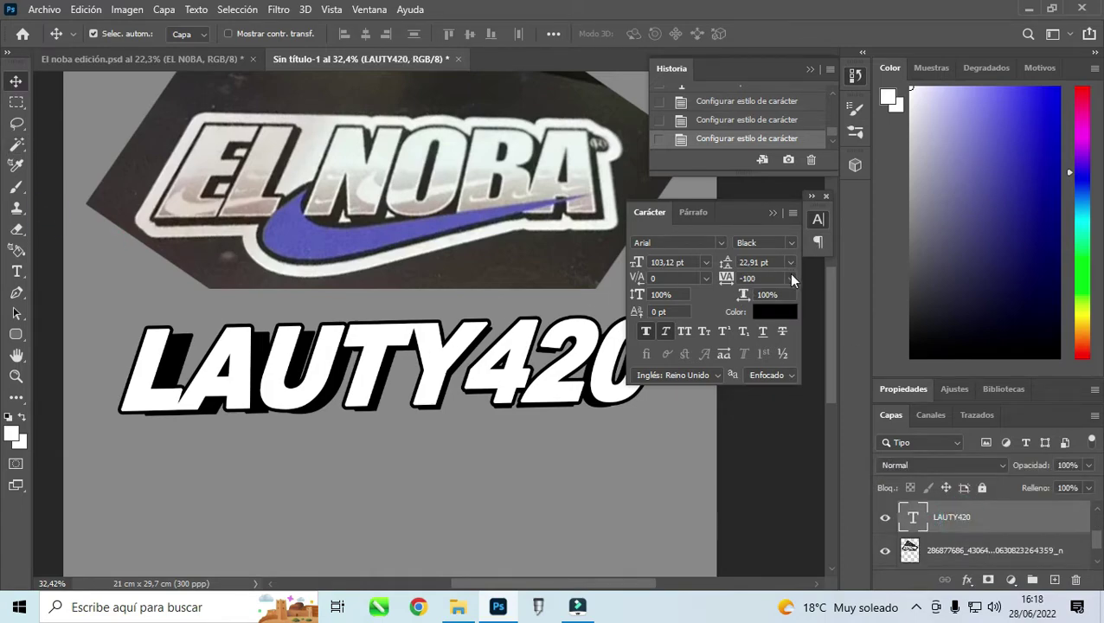
click(776, 311)
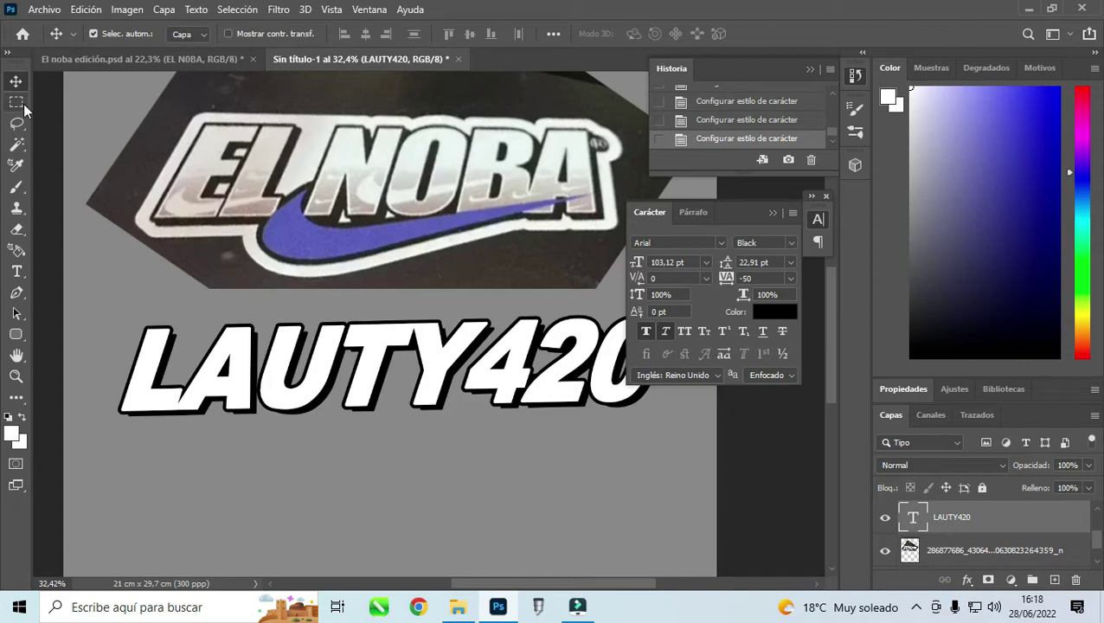
Step: Insert the missing Y so the text reads LAUTY420, and commit it
click(16, 271)
click(490, 346)
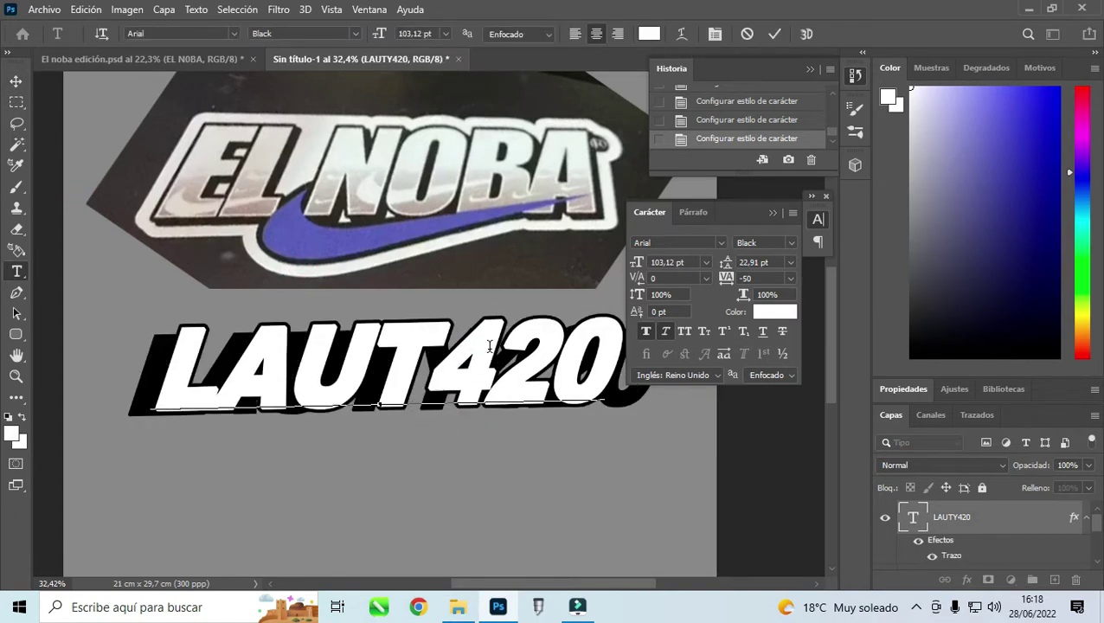
text(Y)
key(ctrl+Return)
key(v)
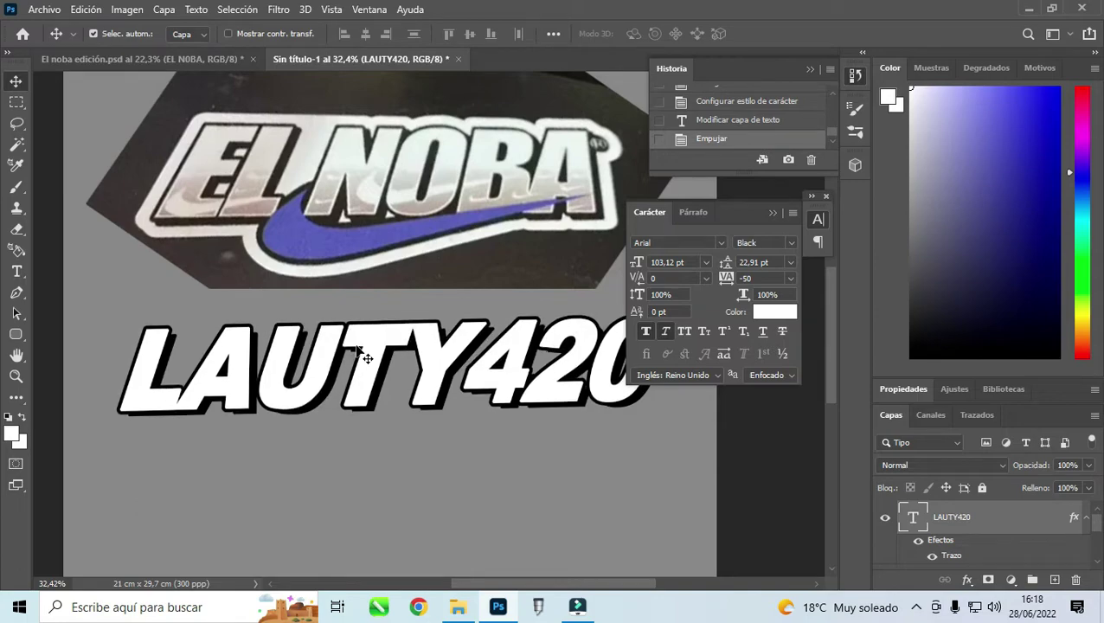
Step: Place the swoosh image klipartz.com (9) onto the canvas, roughly scaled and rotated
click(771, 213)
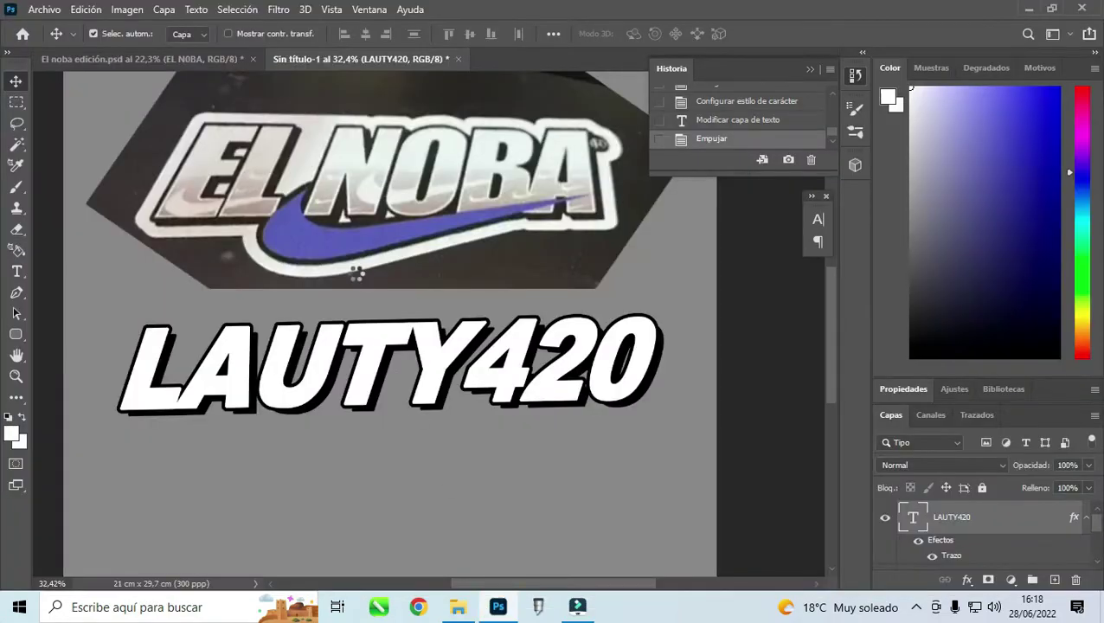
drag(578, 556, 357, 271)
drag(678, 418, 327, 230)
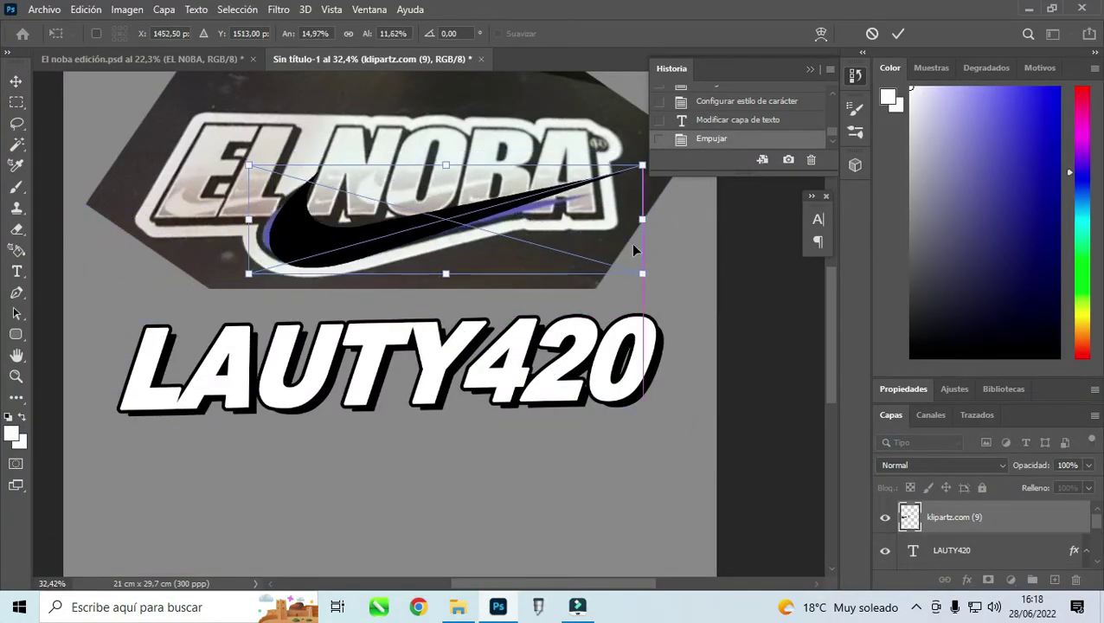
drag(716, 244, 720, 260)
mouse_move(446, 166)
mouse_down()
mouse_move(517, 192)
mouse_move(598, 192)
mouse_up()
drag(421, 183, 422, 187)
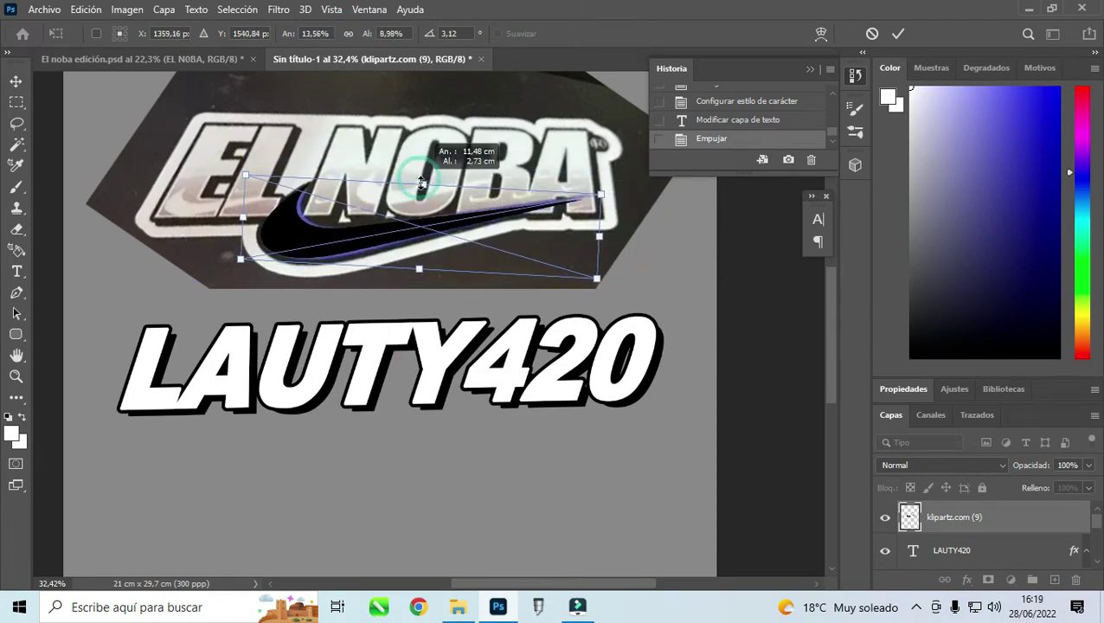
drag(646, 216, 647, 205)
drag(599, 233, 615, 227)
drag(421, 187, 421, 180)
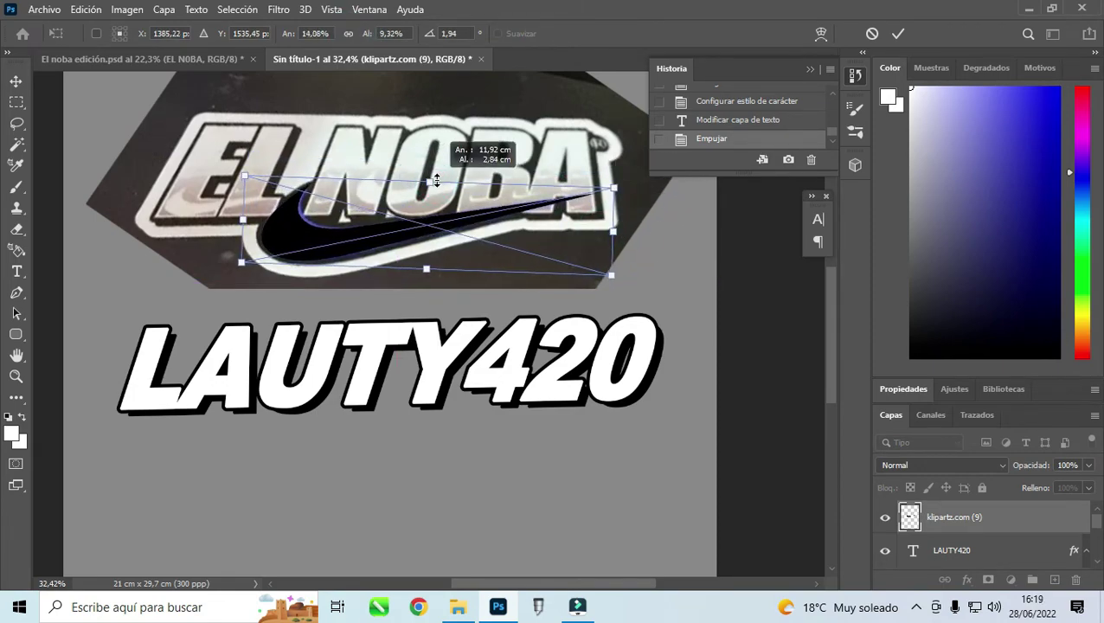
key(Return)
Step: Move the swoosh below LAUTY420 and resize and tilt it to sit under the 420
mouse_move(346, 250)
mouse_down()
mouse_move(498, 445)
mouse_move(388, 424)
mouse_up()
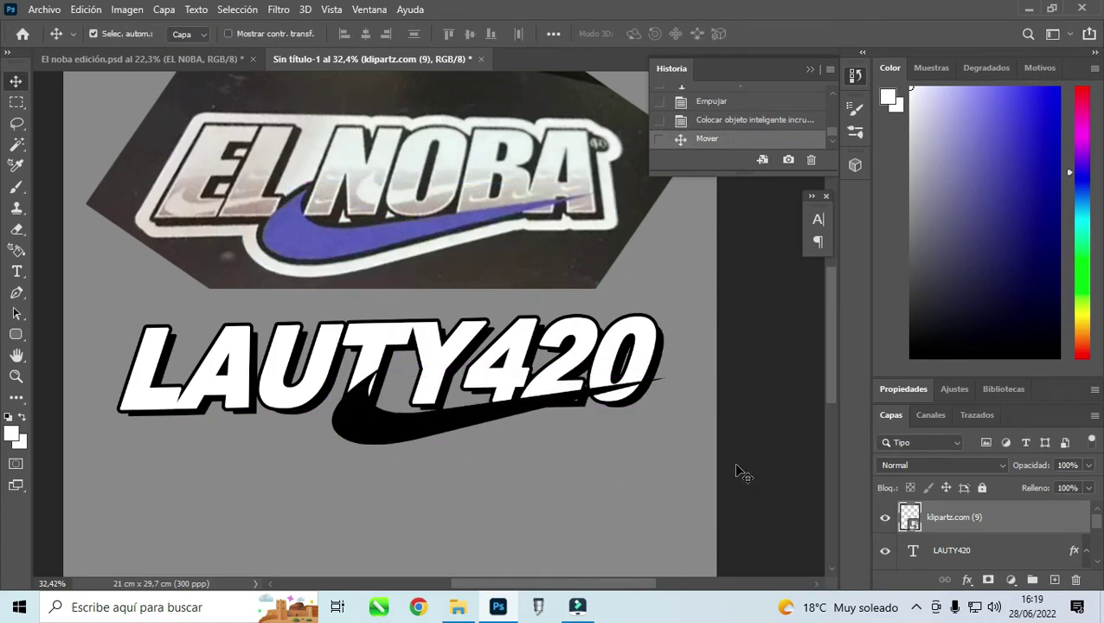
key(ctrl+t)
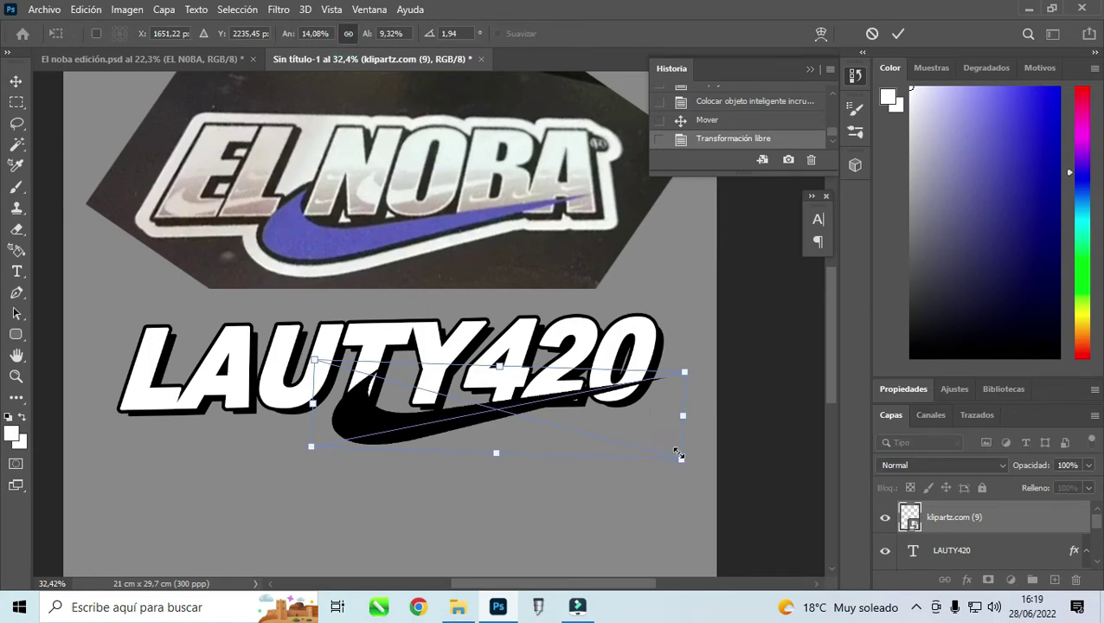
drag(679, 454, 575, 424)
drag(467, 407, 551, 420)
mouse_move(685, 424)
mouse_down()
mouse_move(686, 436)
mouse_move(629, 425)
mouse_up()
mouse_move(452, 408)
mouse_down()
mouse_move(463, 416)
mouse_move(437, 432)
mouse_up()
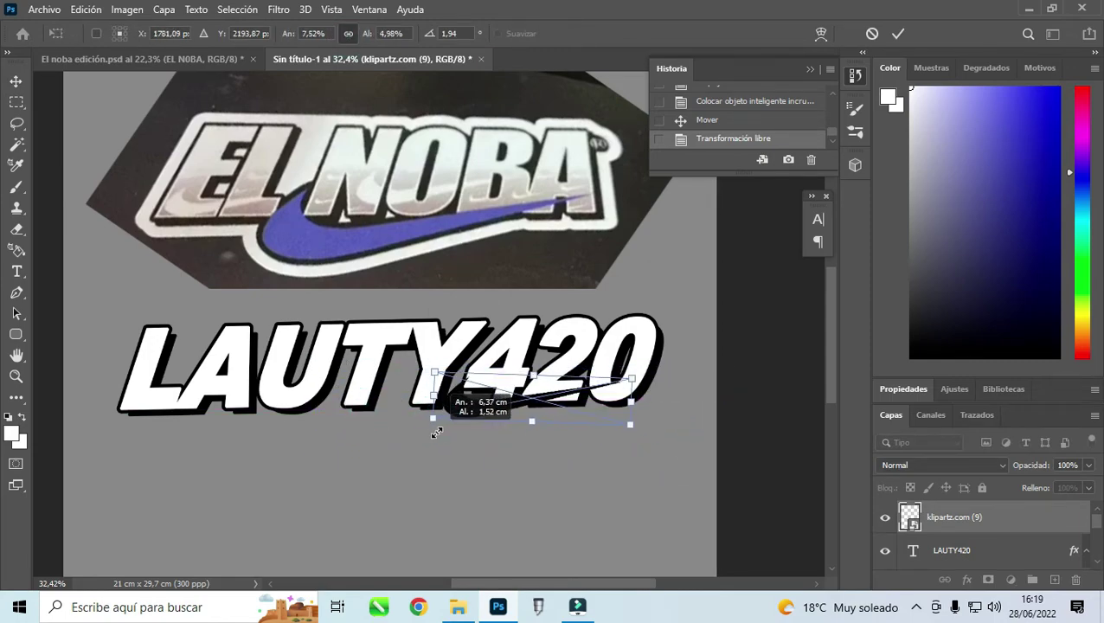
drag(530, 422, 530, 438)
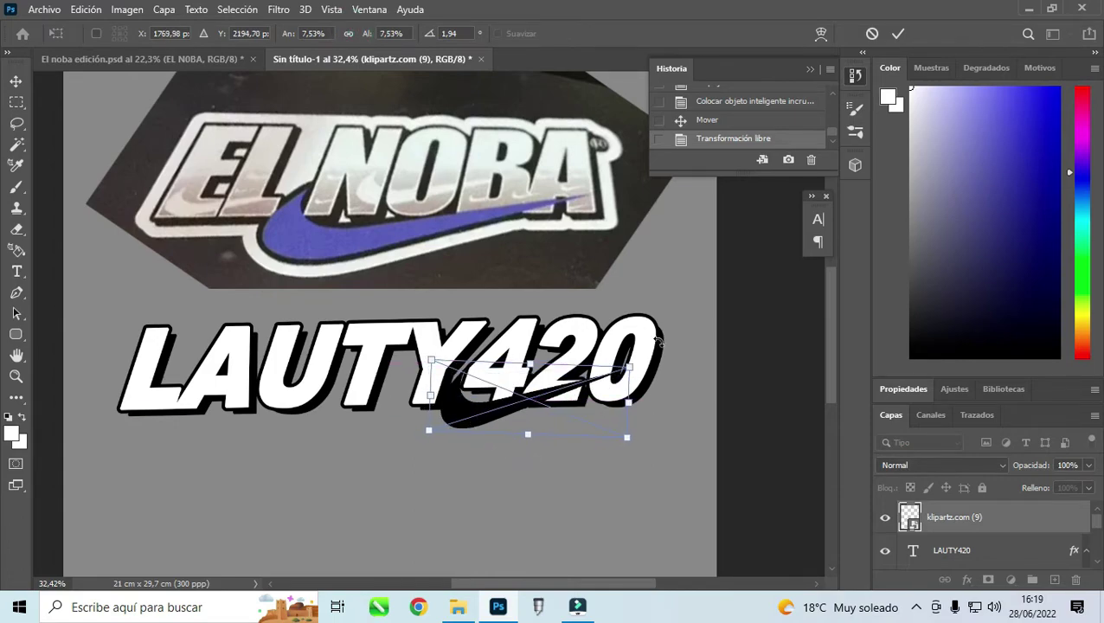
drag(588, 367, 597, 354)
drag(483, 414, 498, 417)
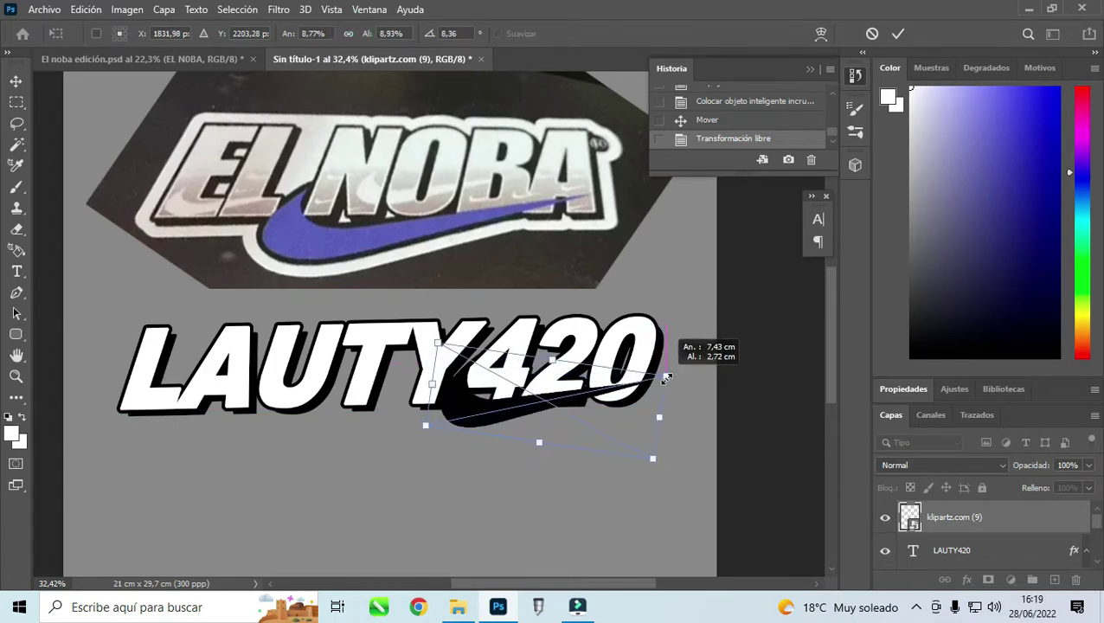
drag(632, 379, 665, 385)
drag(526, 407, 521, 398)
drag(727, 392, 730, 382)
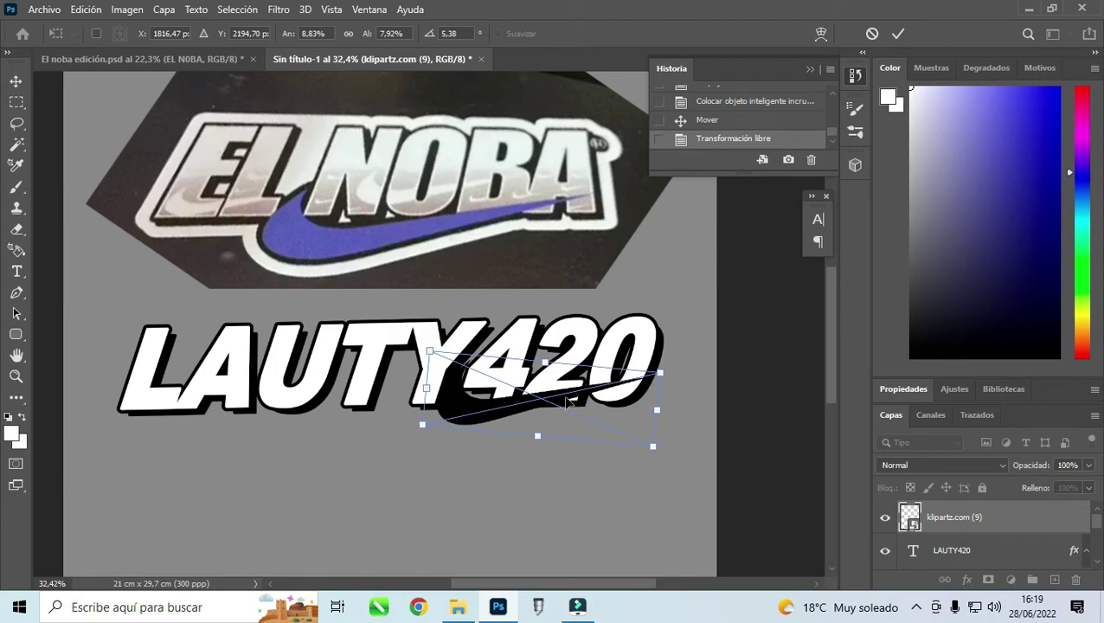
drag(461, 406, 465, 405)
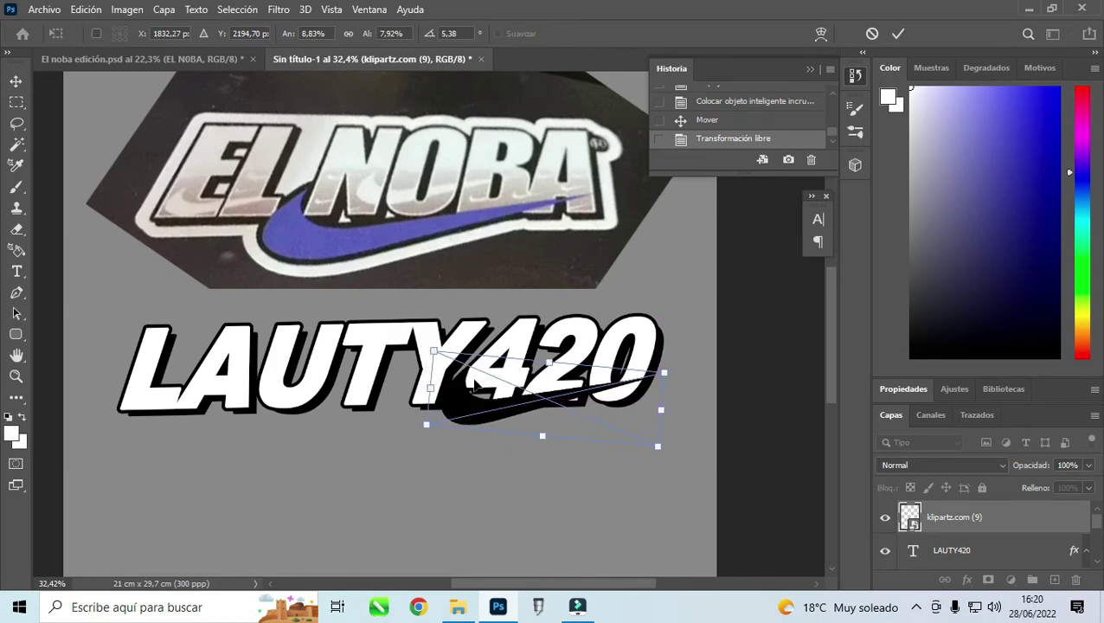
key(Return)
Step: Hide the swoosh layer and merge the LAUTY420 text layer down
click(883, 517)
key(l)
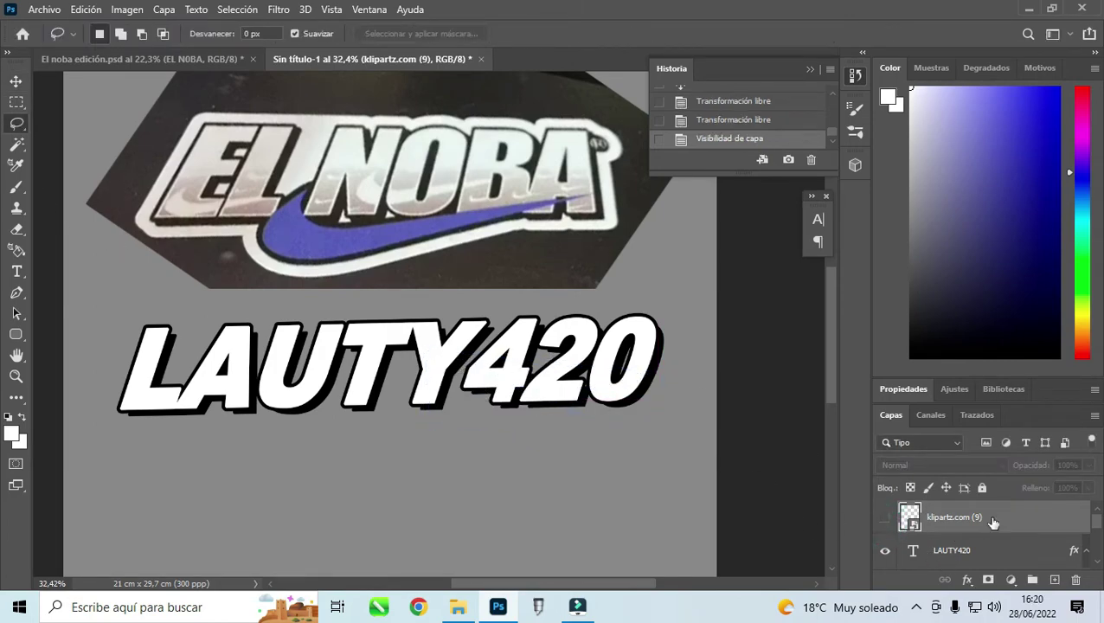
key(ctrl+e)
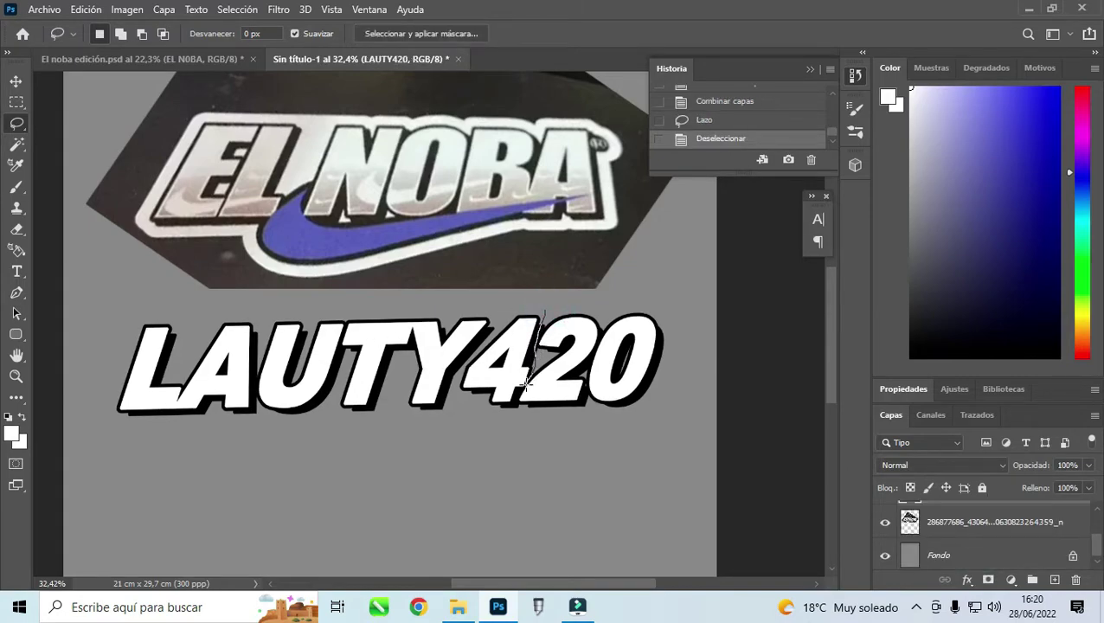
Step: Lasso the 4, cut and paste it as new layer Capa 1, and move it back into place
drag(483, 348, 521, 305)
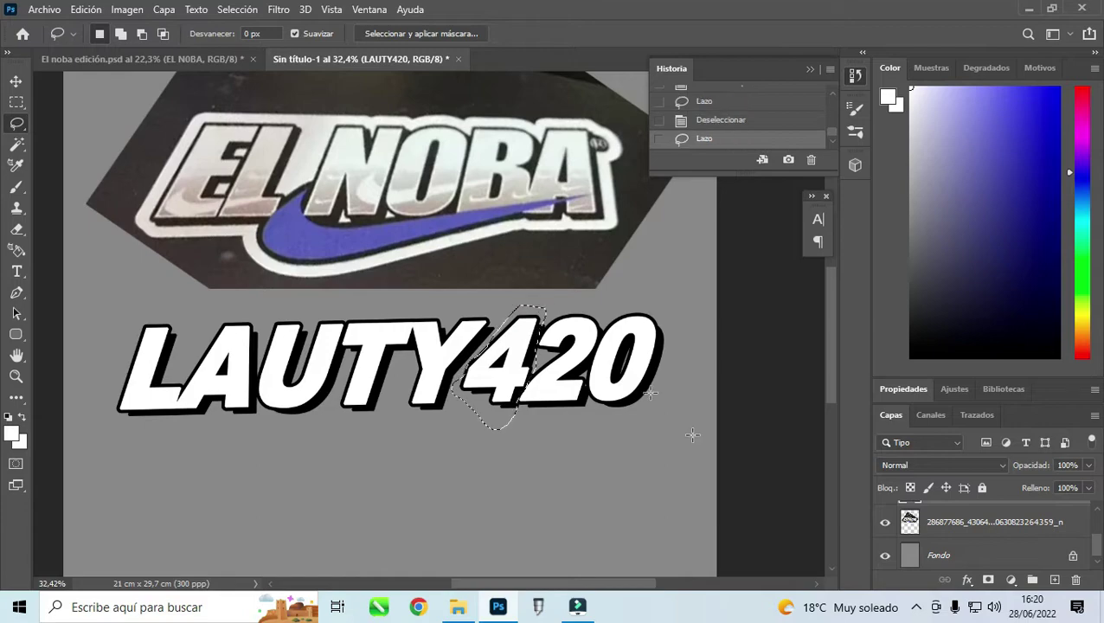
key(ctrl+x)
key(ctrl+v)
key(v)
mouse_move(424, 320)
mouse_down()
mouse_move(535, 358)
mouse_move(537, 329)
mouse_up()
key(z)
scroll(899, 527, up, 2)
Step: Magic-wand select the black swoosh shape on the swoosh layer
click(885, 517)
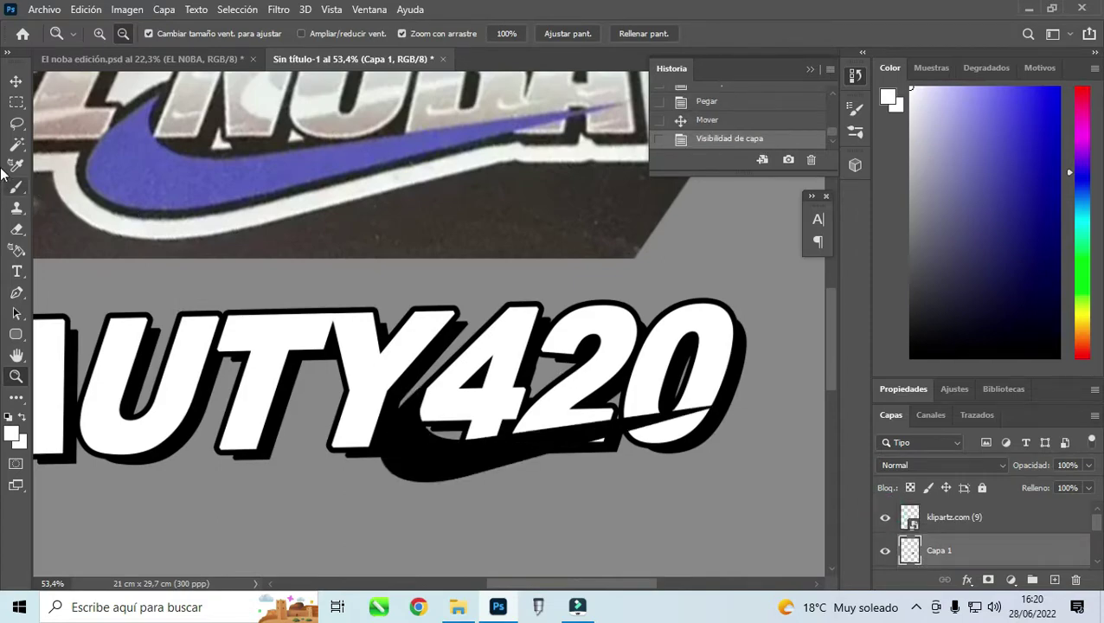
key(w)
click(358, 356)
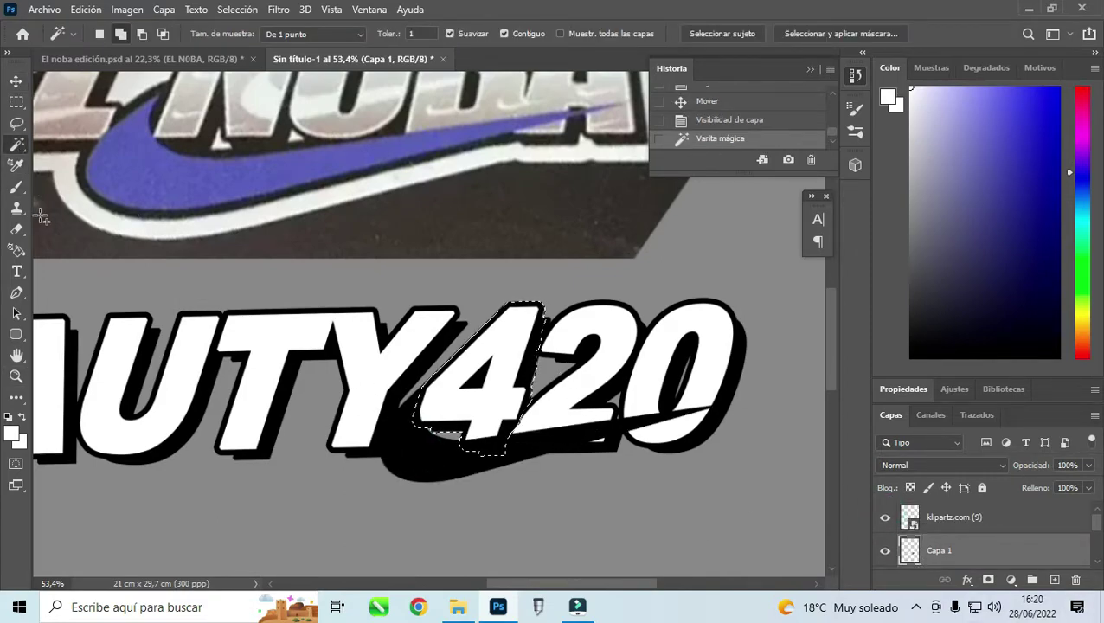
key(ctrl+d)
click(963, 519)
click(430, 453)
Step: Sample the EL NOBA swoosh blue (#5858cd), rasterize the swoosh layer and paint the selection blue
key(b)
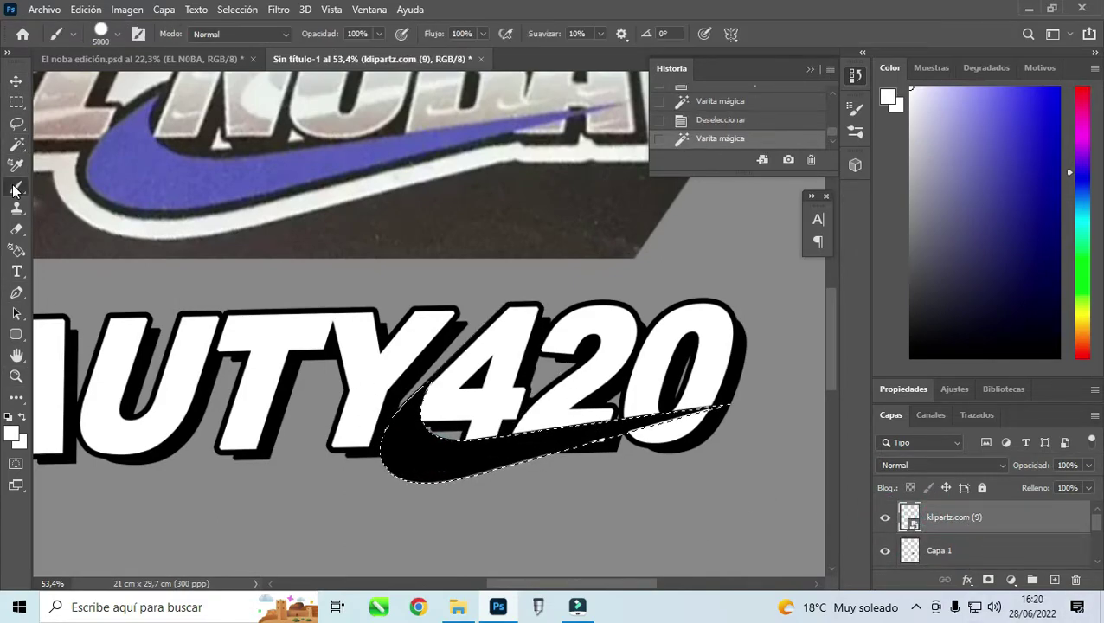
click(216, 59)
click(12, 434)
click(363, 422)
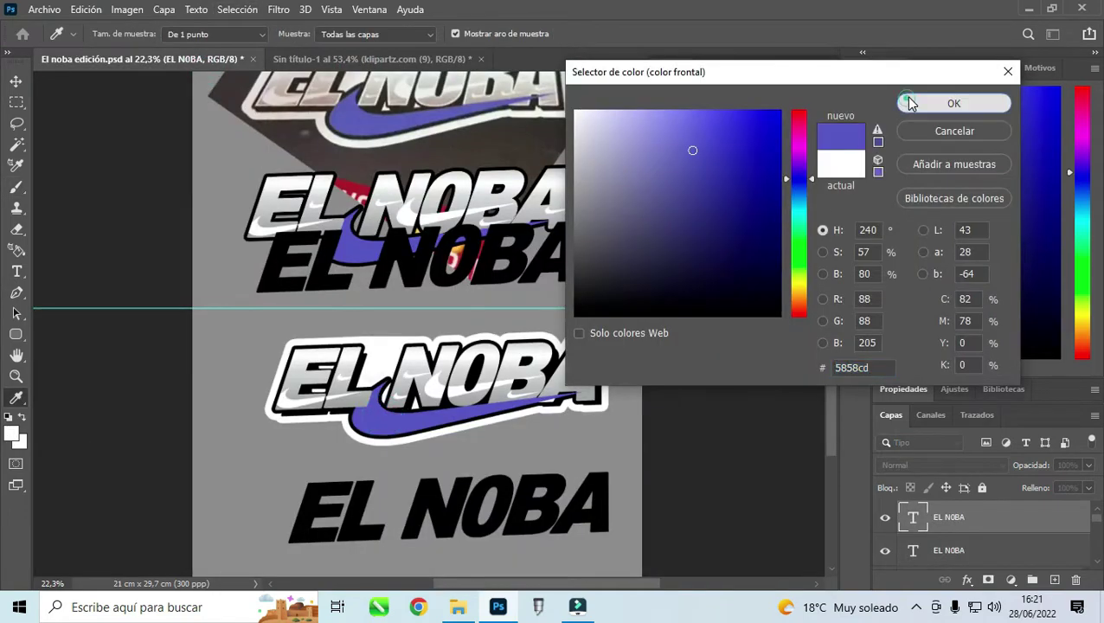
click(912, 103)
click(337, 59)
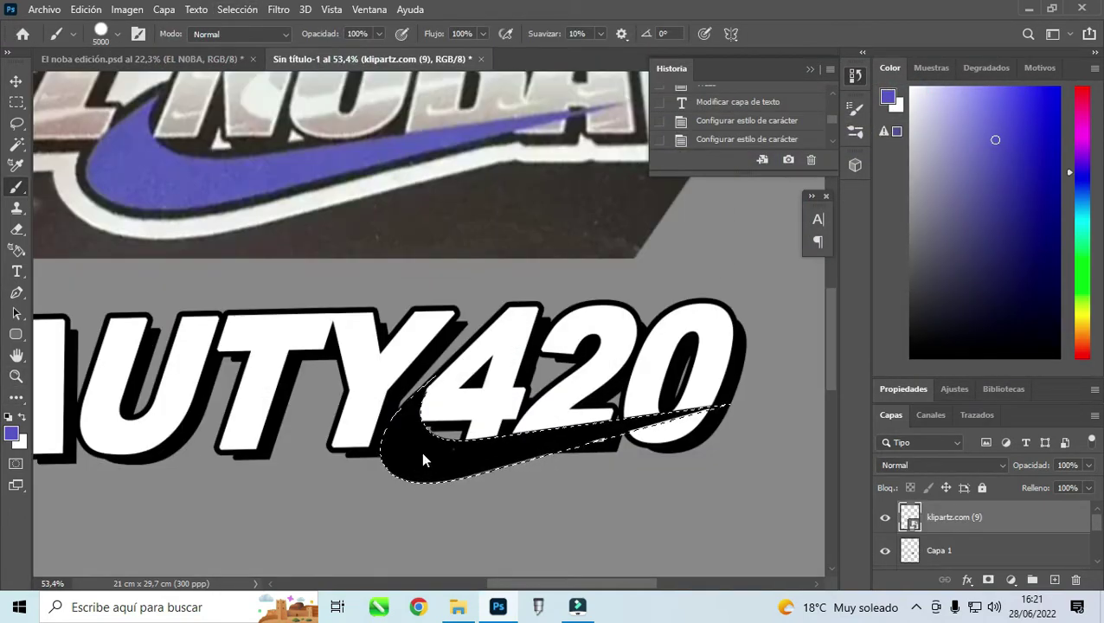
click(420, 450)
click(529, 251)
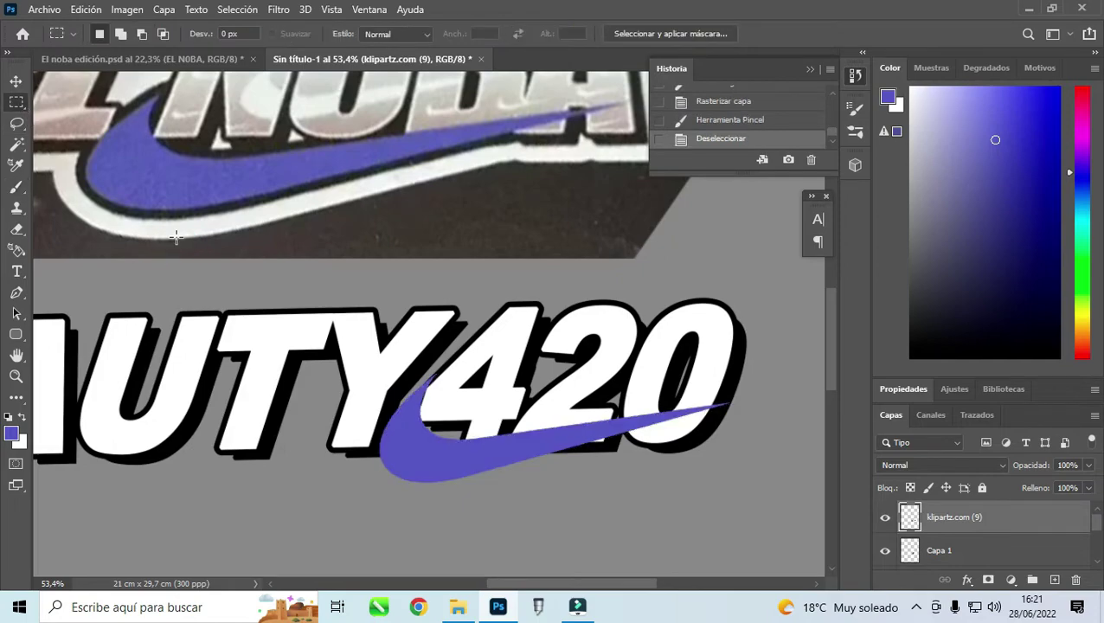
Step: Try a black stroke on the blue swoosh, undo it, then select the LAUTY420 text layer
click(21, 81)
right_click(493, 459)
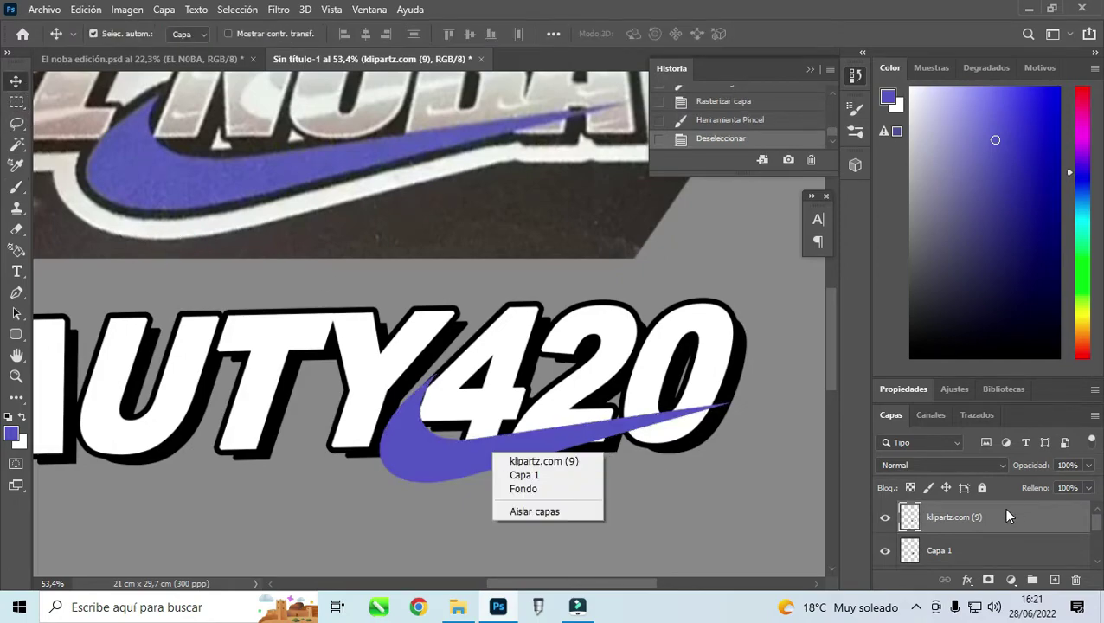
right_click(1003, 510)
click(662, 527)
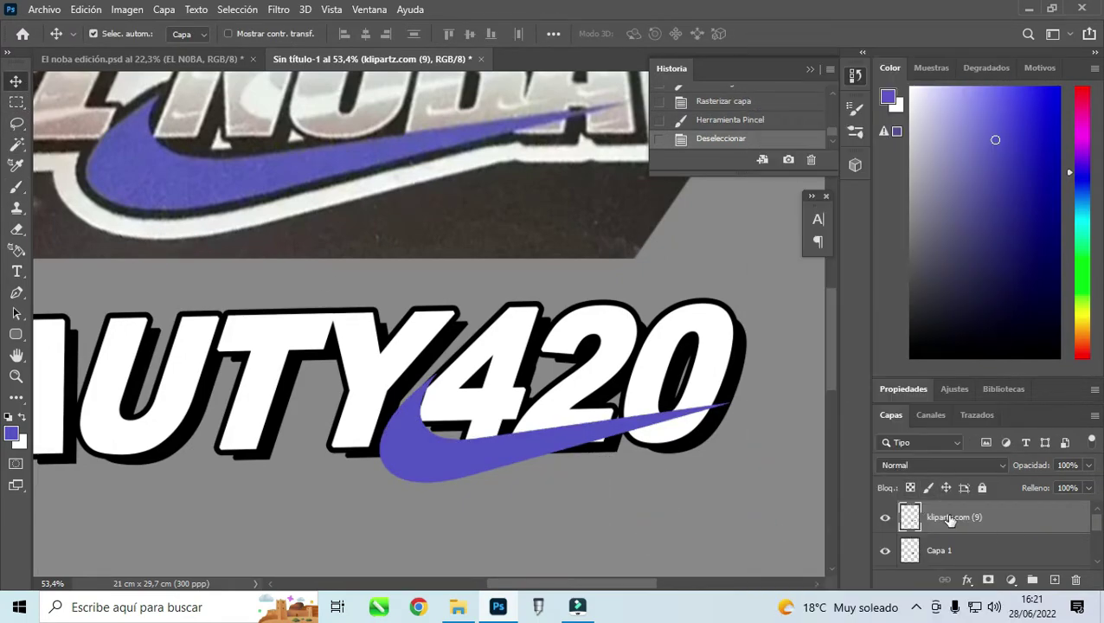
right_click(948, 519)
click(718, 22)
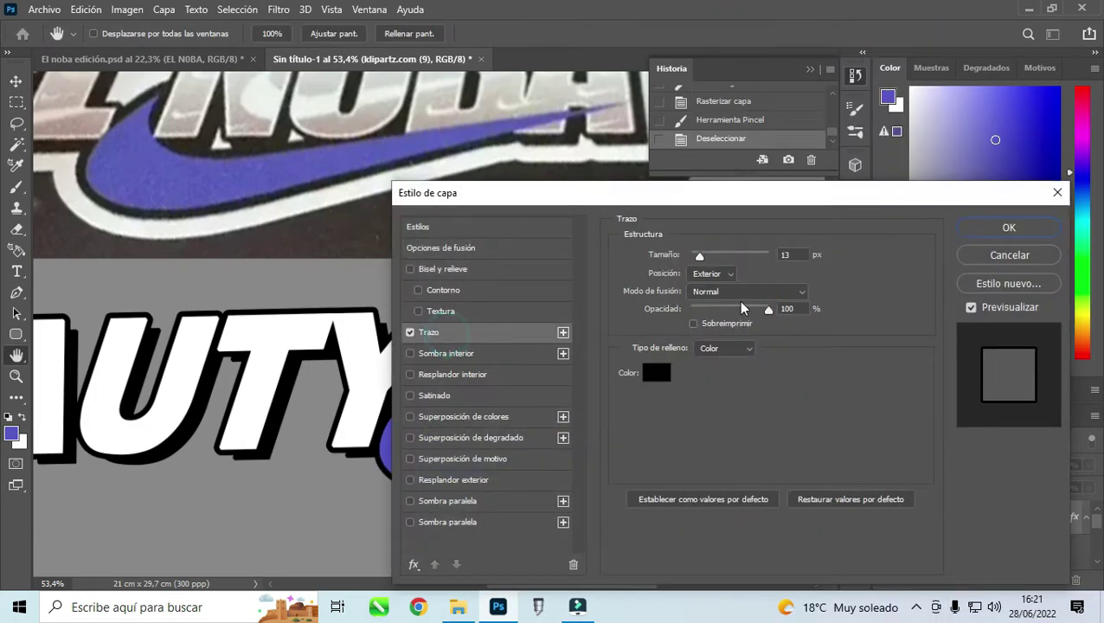
click(1033, 222)
key(ctrl+z)
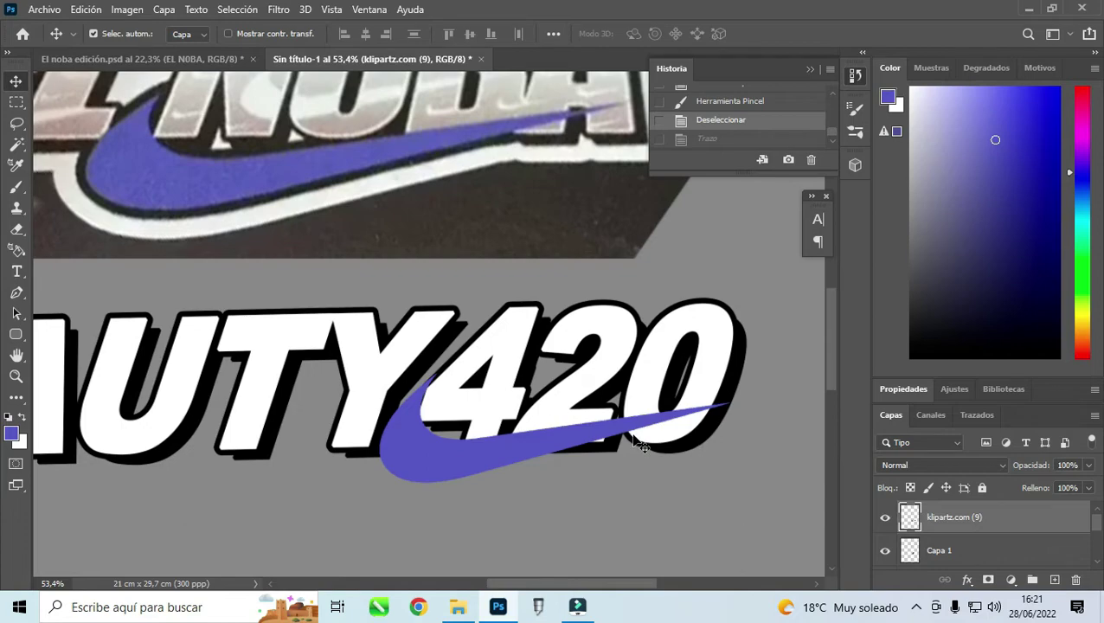
click(657, 450)
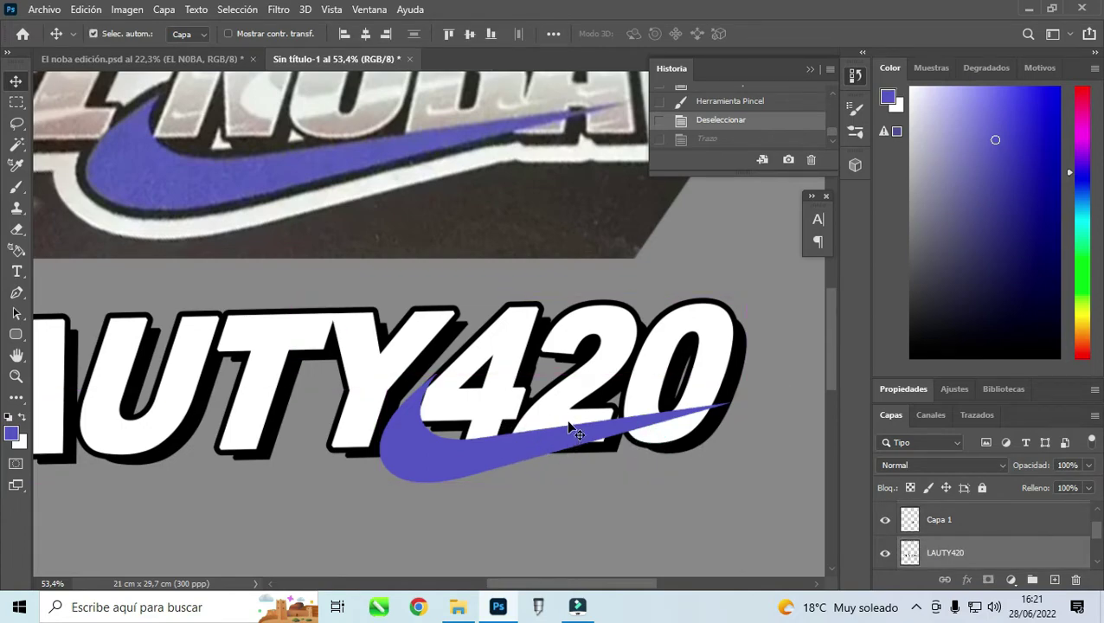
Step: Lasso-select the swoosh tip over the 20 and find which layer holds the swoosh
key(m)
key(l)
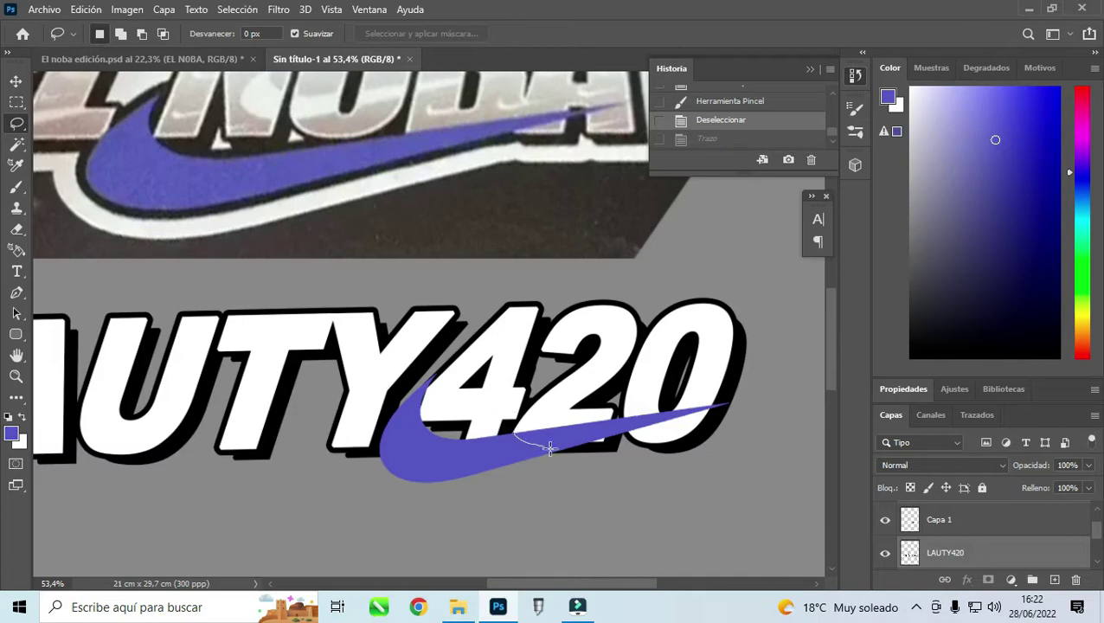
drag(498, 418, 500, 420)
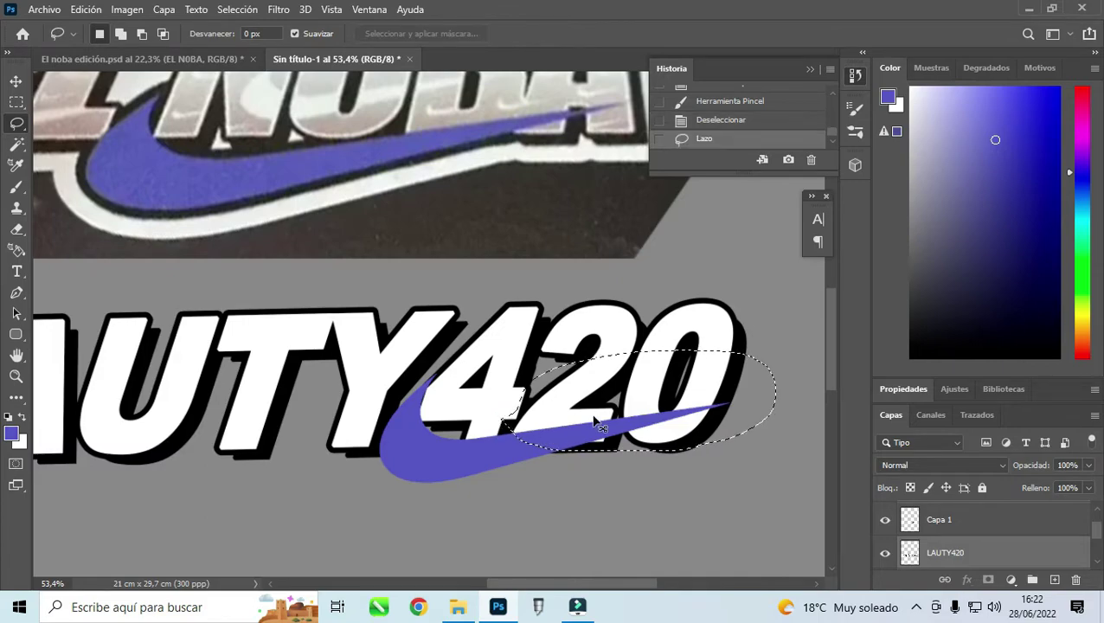
double_click(884, 519)
double_click(885, 552)
scroll(986, 536, up, 1)
double_click(884, 516)
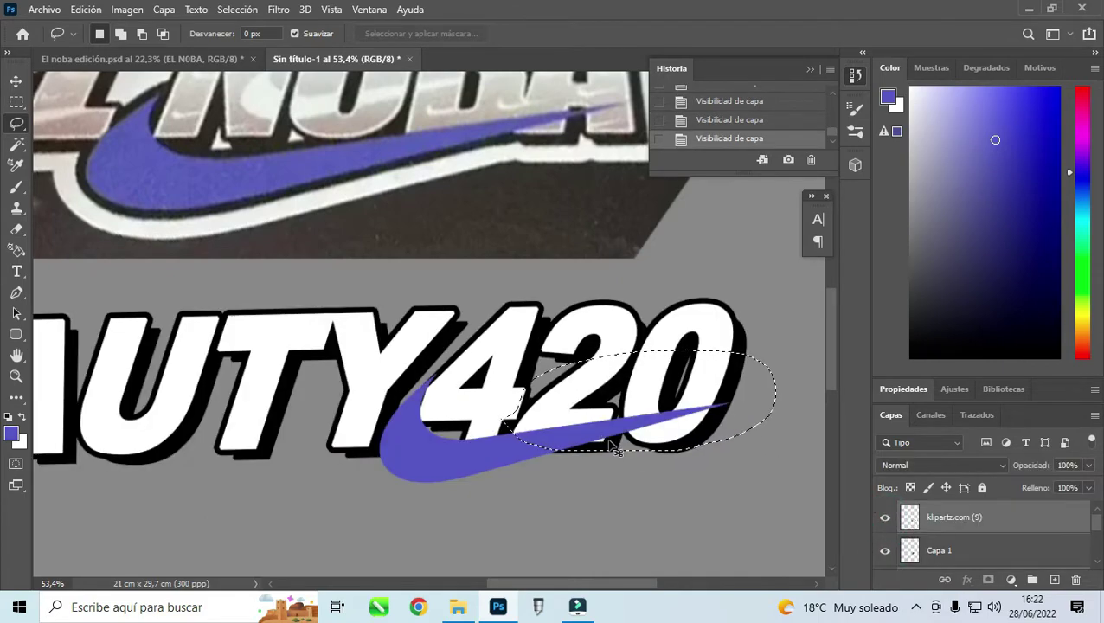
Step: Cut the swoosh tip onto its own layer, Capa 2, and move it back onto the swoosh end
key(ctrl+v)
key(ctrl+z)
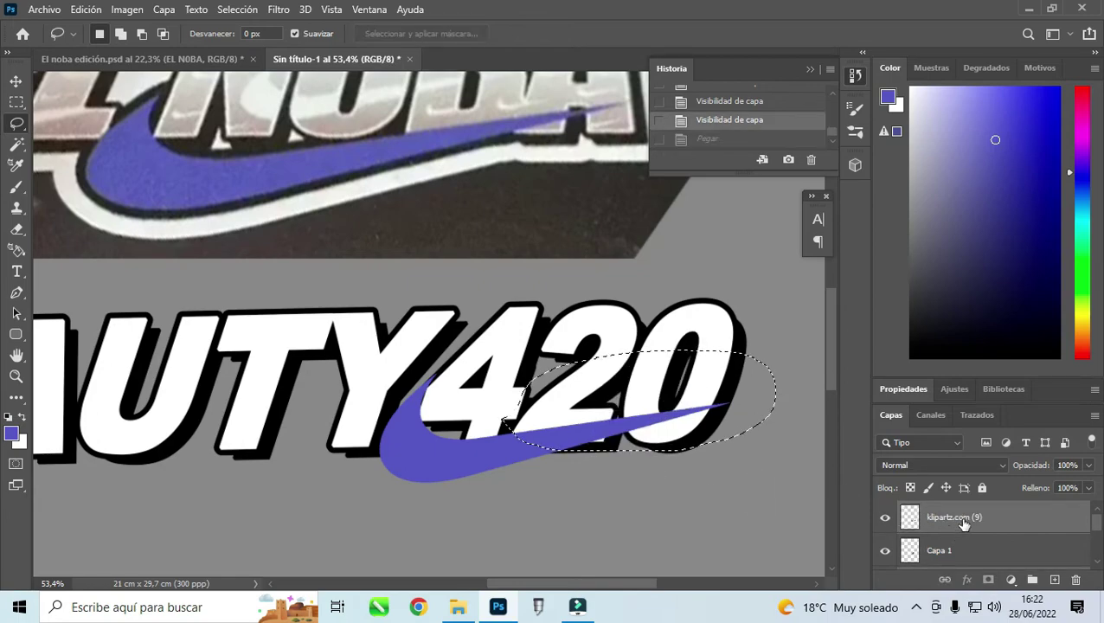
click(884, 516)
click(884, 517)
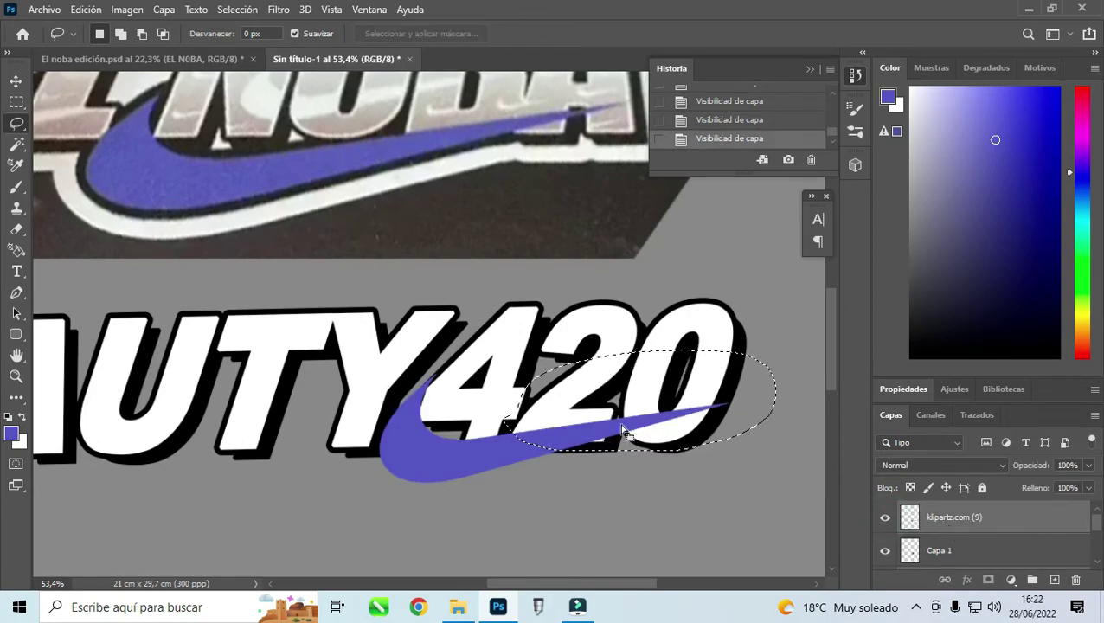
key(ctrl+v)
key(ctrl+z)
key(ctrl+x)
key(ctrl+v)
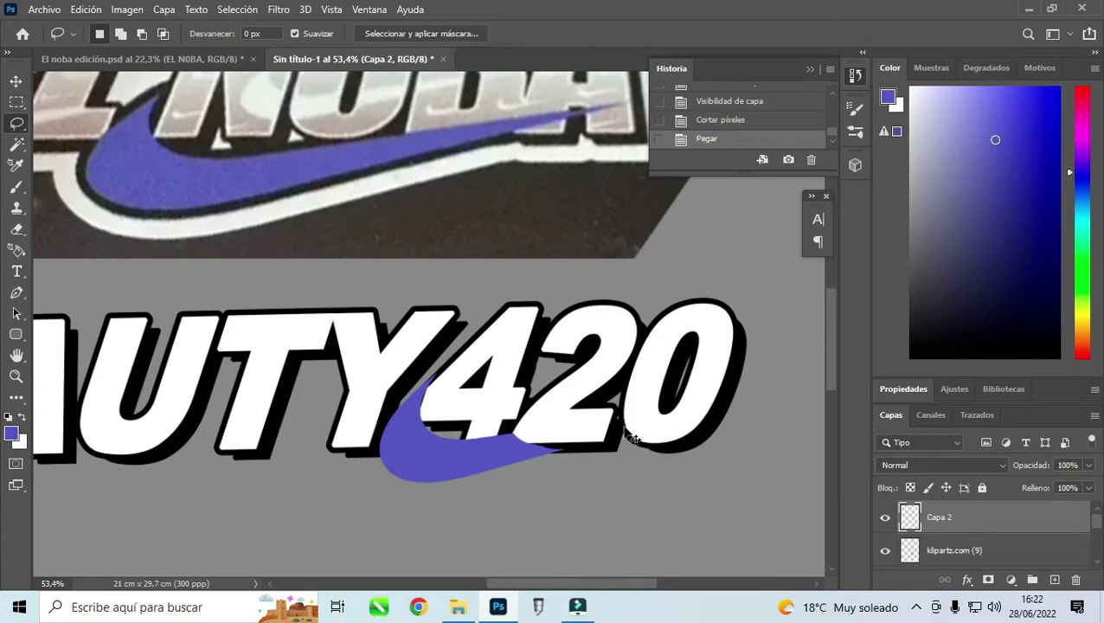
key(v)
mouse_move(629, 435)
mouse_down()
mouse_move(461, 364)
mouse_move(586, 439)
mouse_move(577, 412)
mouse_up()
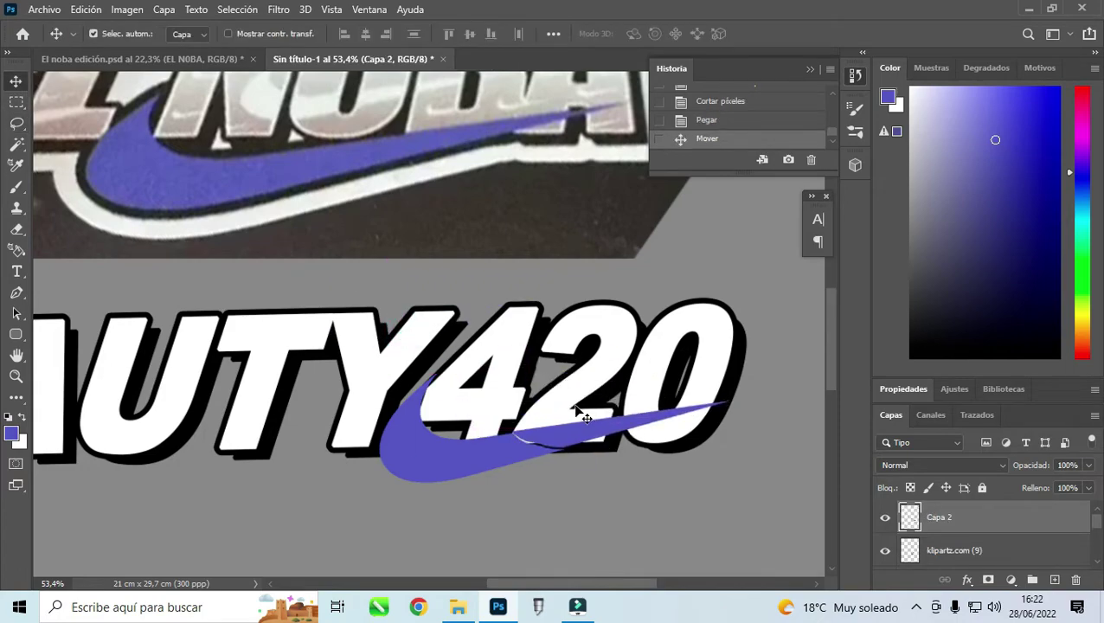
Step: Hide Capa 2 and send the main swoosh layer behind the LAUTY420 lettering
click(884, 517)
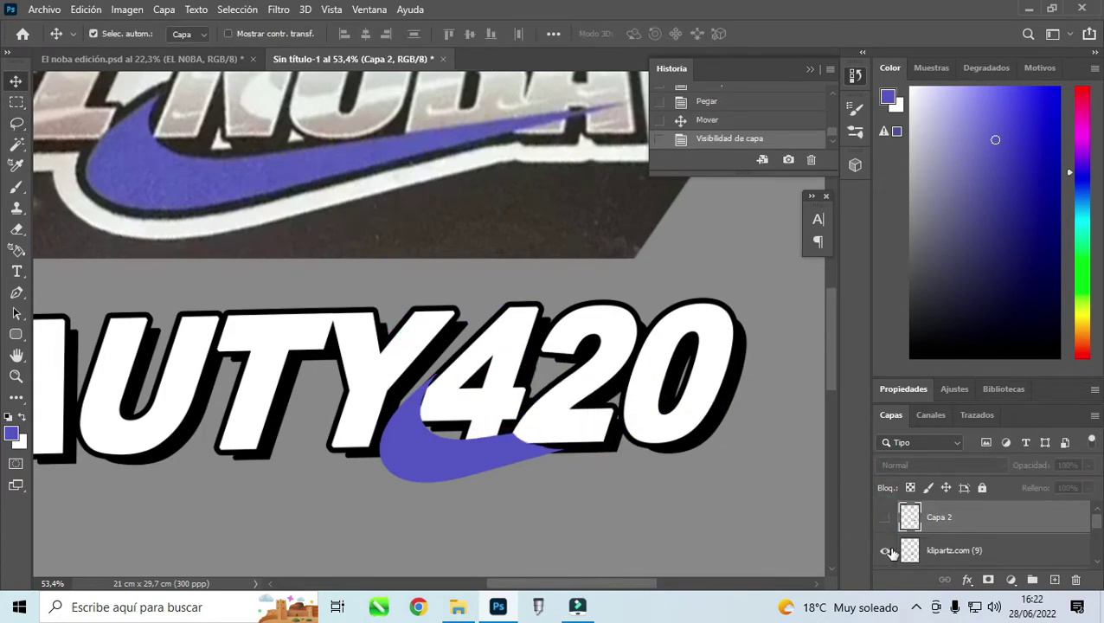
click(885, 551)
click(885, 551)
scroll(465, 441, up, 1)
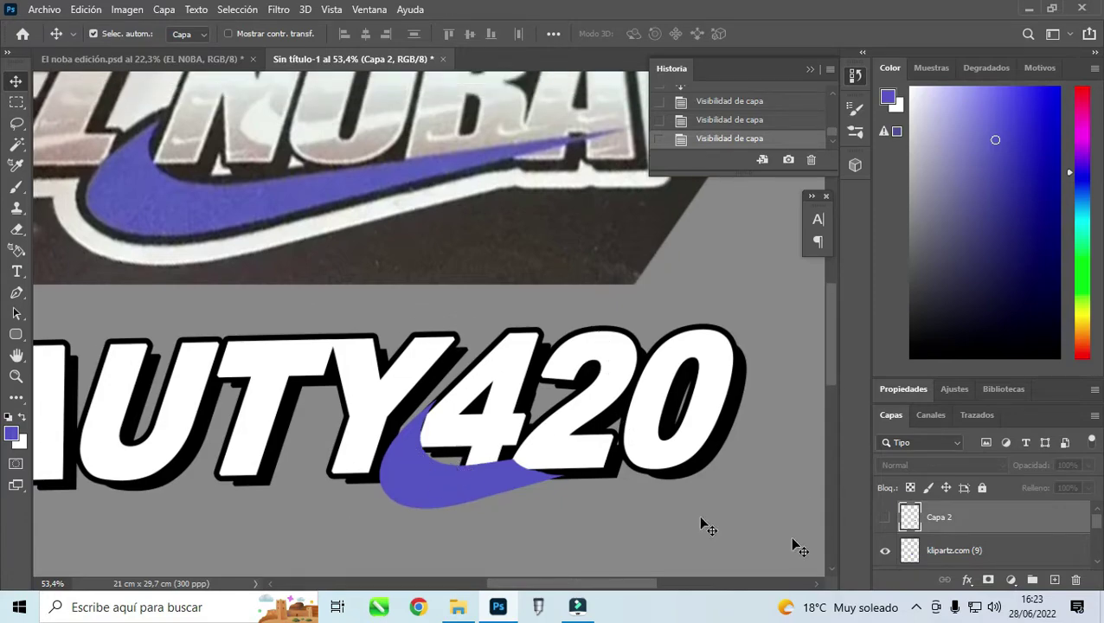
click(463, 468)
key(ctrl+bracketleft)
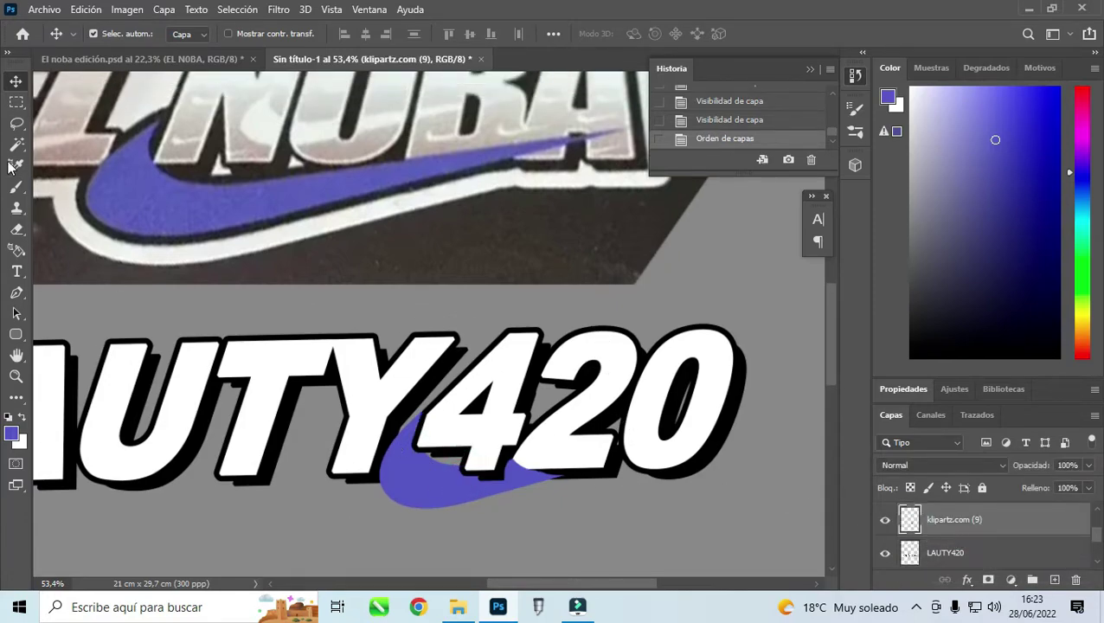
Step: Move the swoosh layer above the Capa 2 tip layer, undoing a trial merge and move first
click(484, 443)
key(ctrl+e)
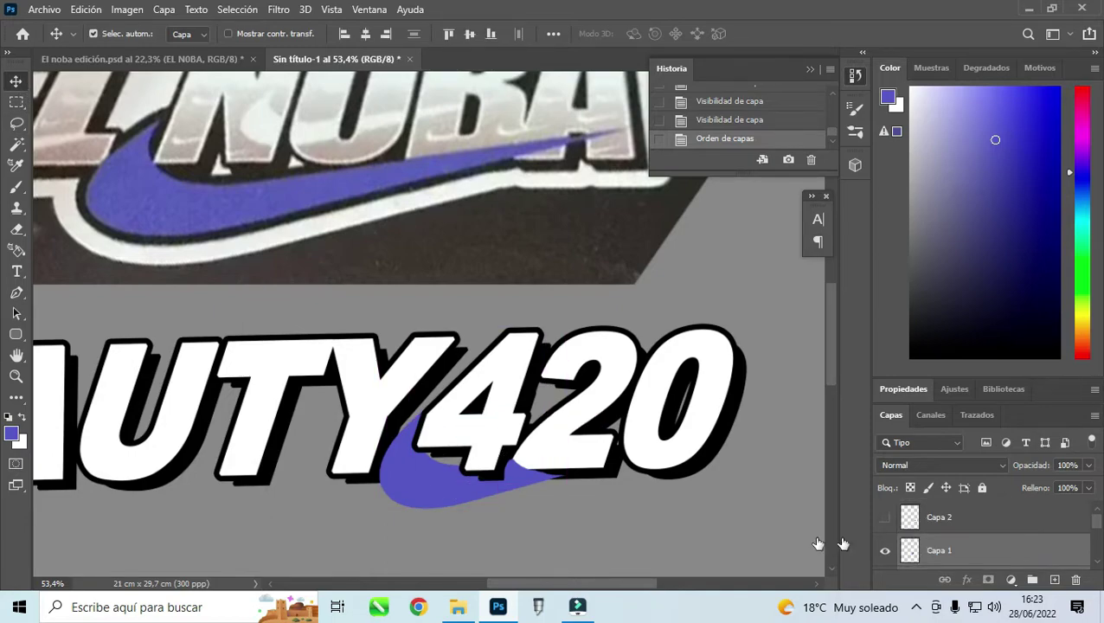
click(17, 101)
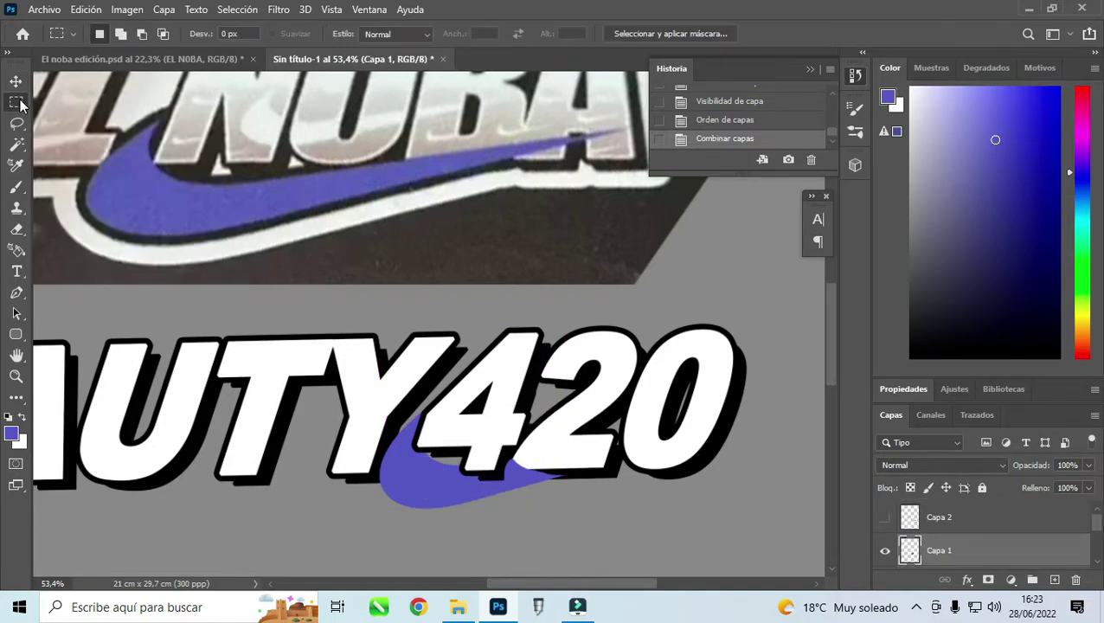
key(ctrl+z)
key(v)
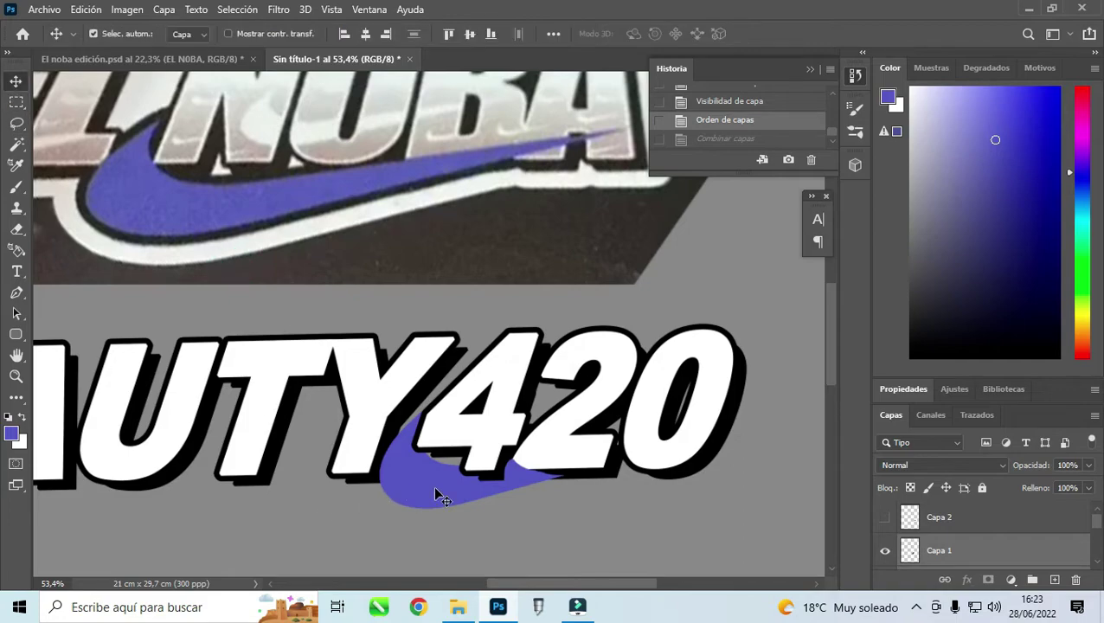
drag(438, 493, 534, 510)
key(ctrl+z)
key(ctrl+z)
drag(949, 554, 960, 517)
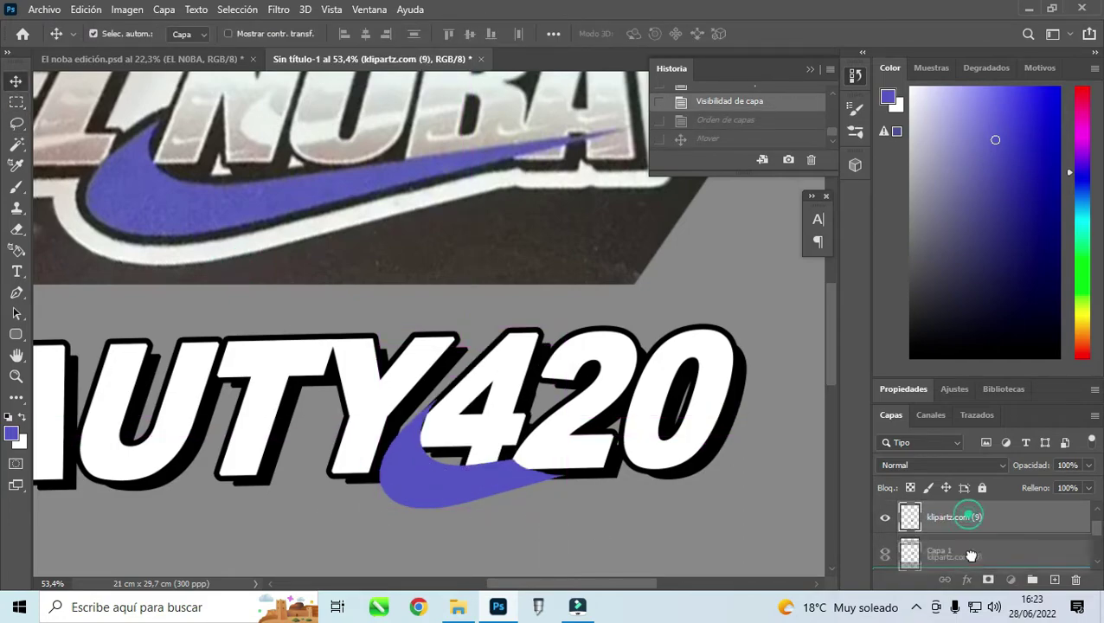
Step: Give the klipartz swoosh layer a 13 px black outside stroke
right_click(960, 516)
click(744, 19)
click(429, 331)
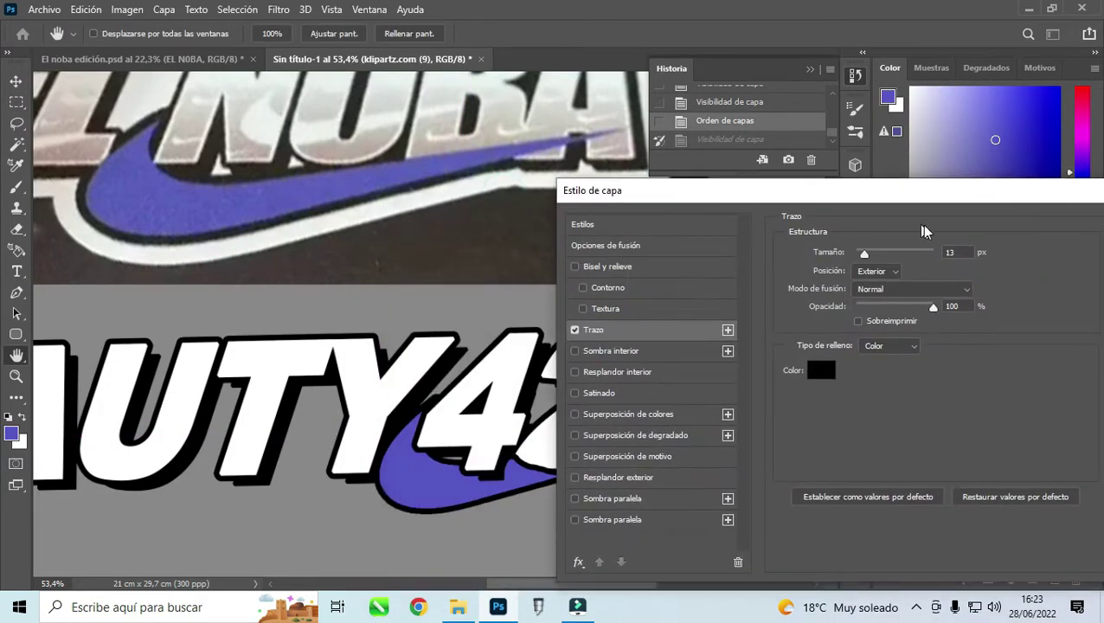
click(1008, 227)
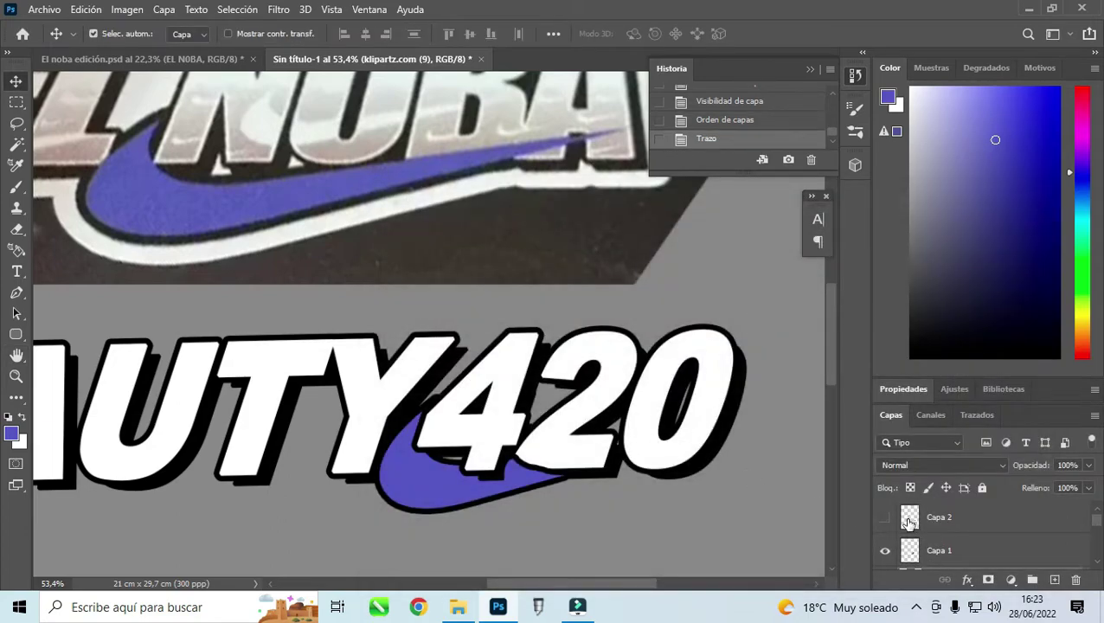
Step: Show the Capa 2 swoosh tip again and zoom out to view the whole design
click(885, 519)
scroll(544, 423, up, 1)
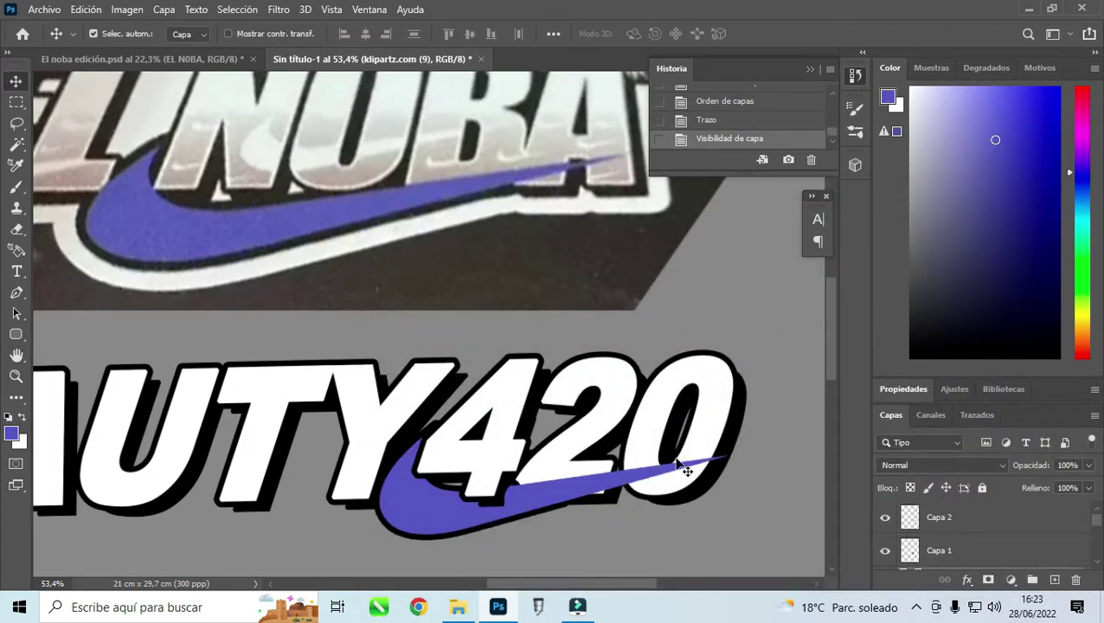
scroll(613, 491, down, 3)
key(z)
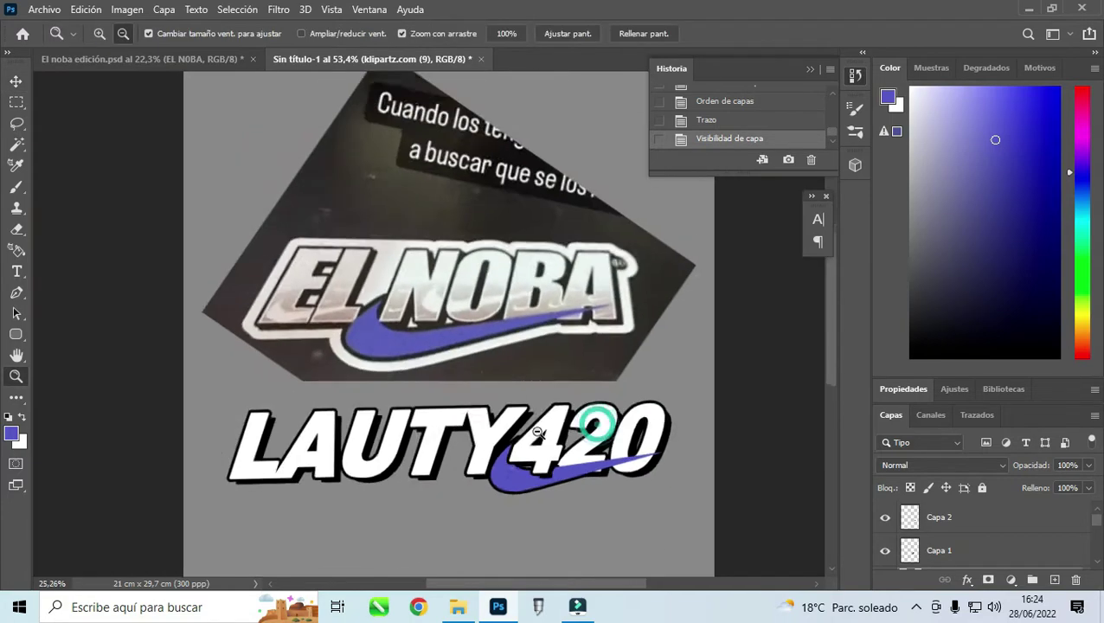
key(v)
click(245, 480)
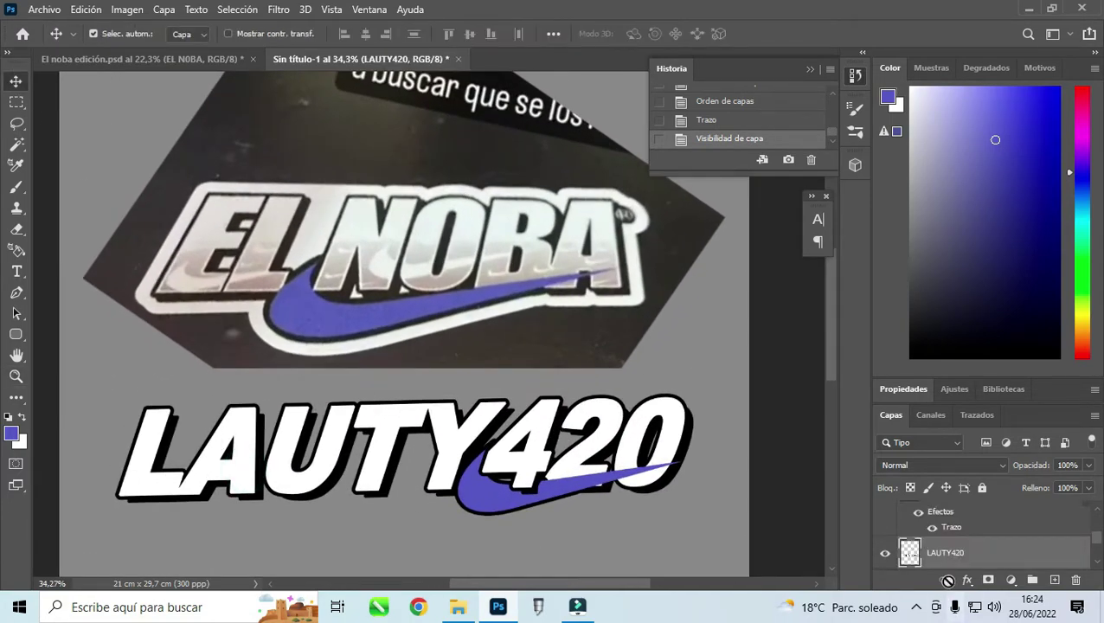
key(w)
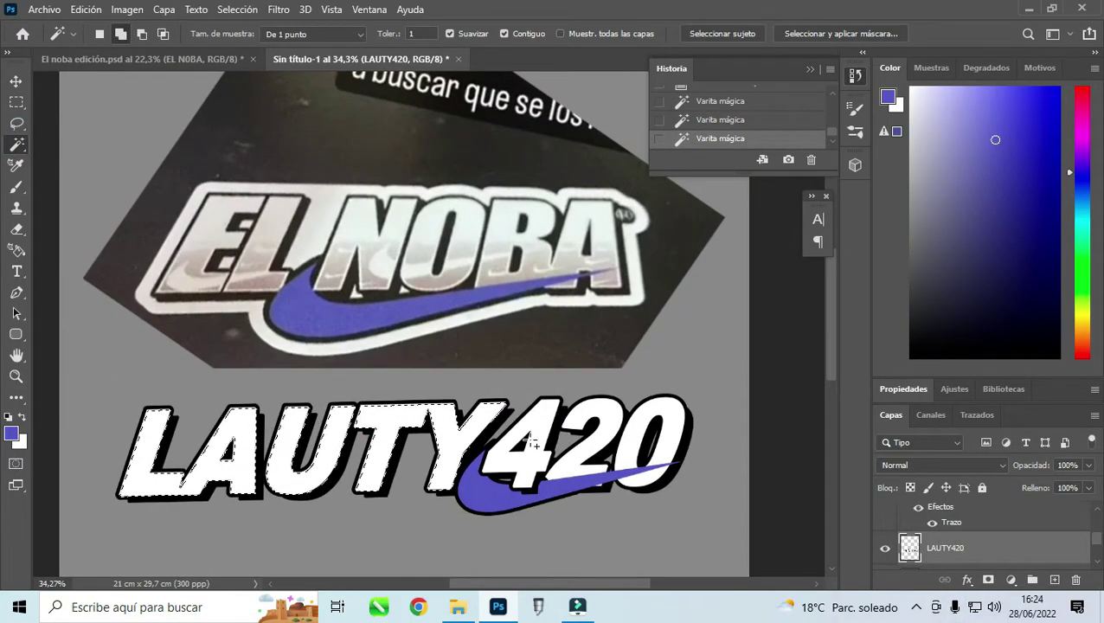
click(559, 415)
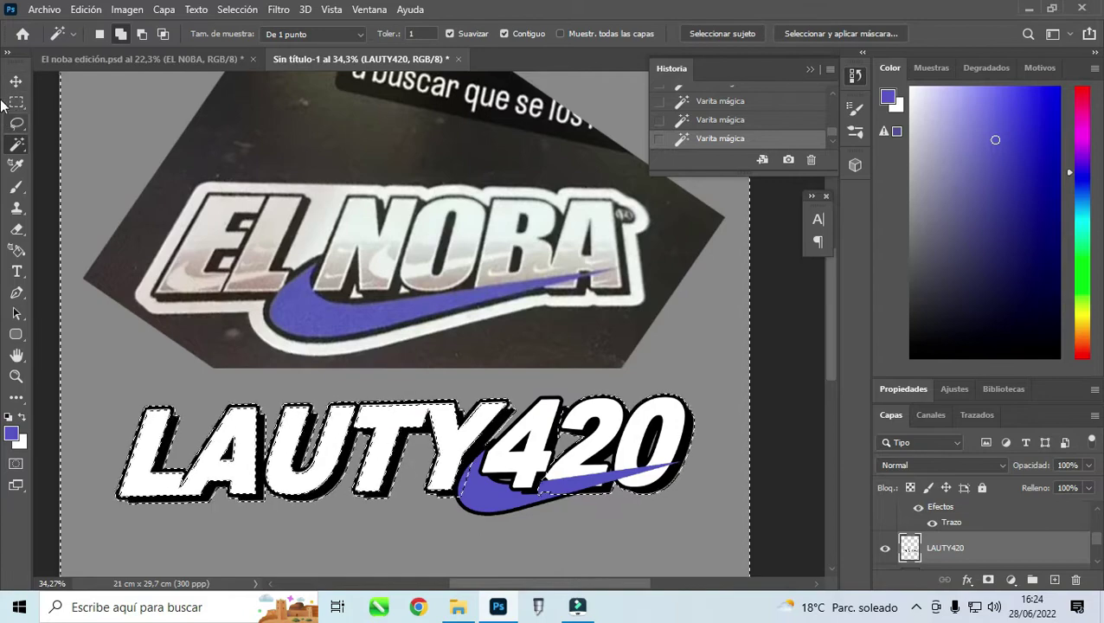
key(ctrl+d)
key(v)
scroll(927, 545, down, 3)
click(883, 517)
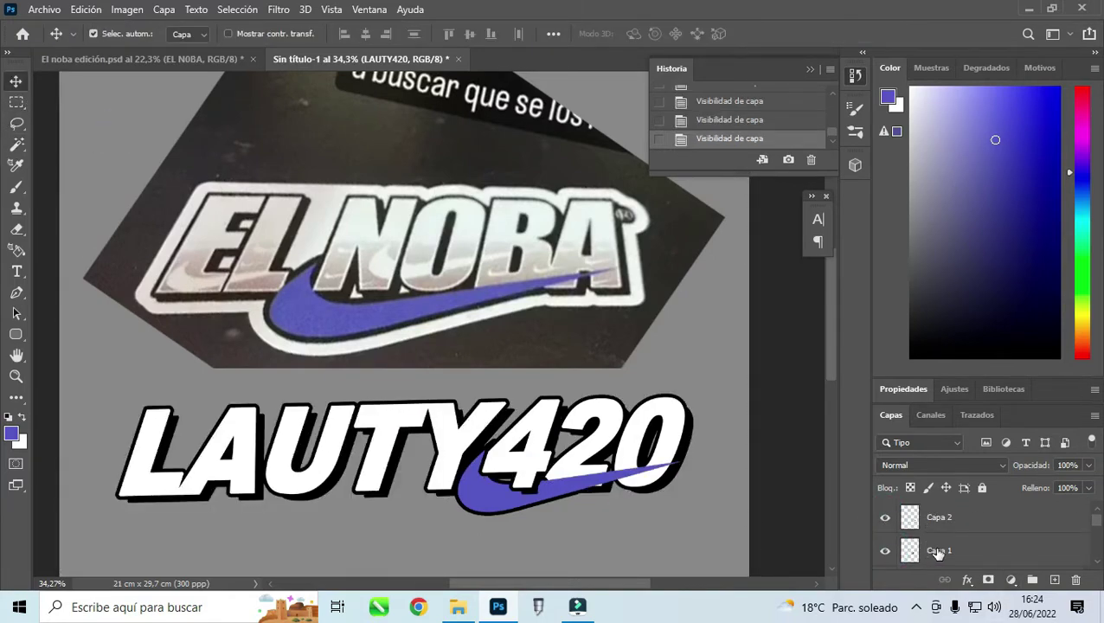
Step: Toggle Capa 1 and Capa 2 visibility to check what each layer holds
click(938, 551)
click(884, 551)
click(884, 551)
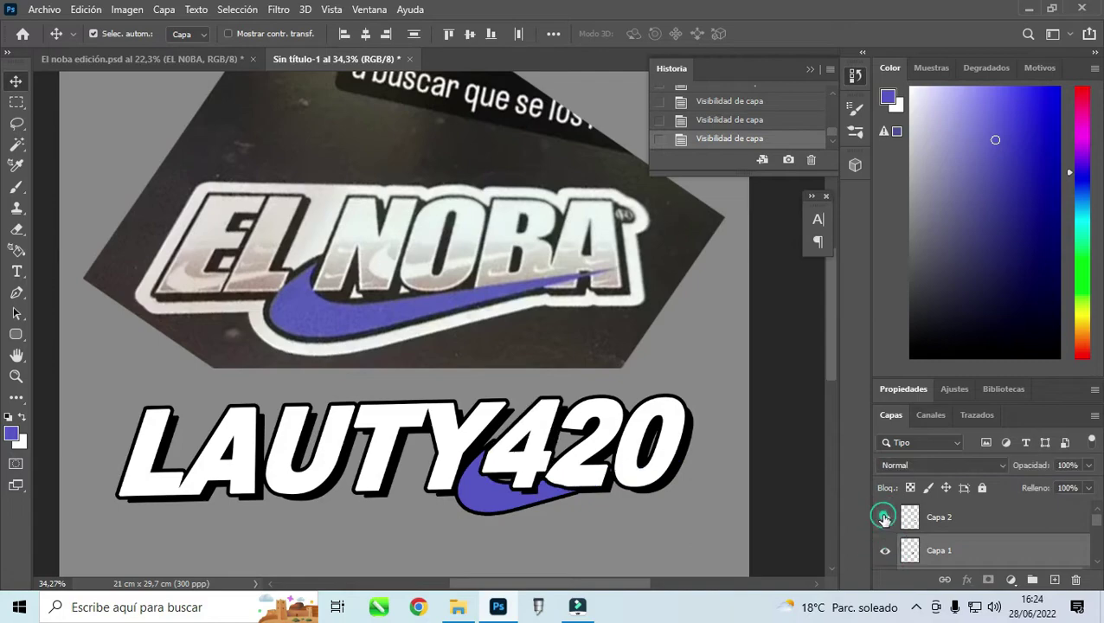
click(884, 551)
click(884, 551)
click(927, 518)
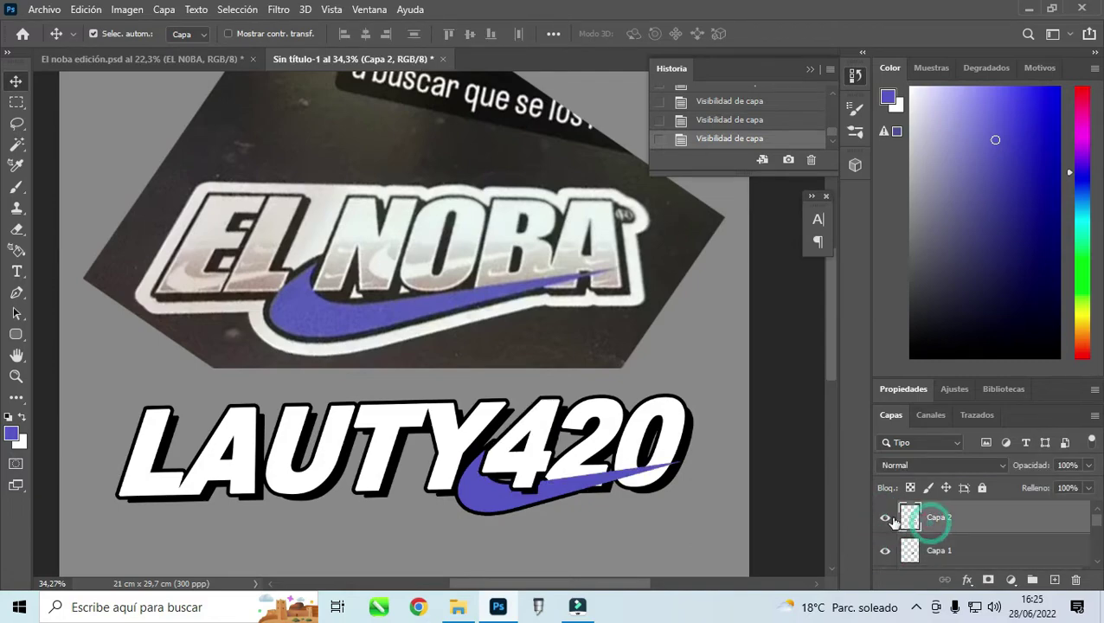
click(885, 517)
click(884, 518)
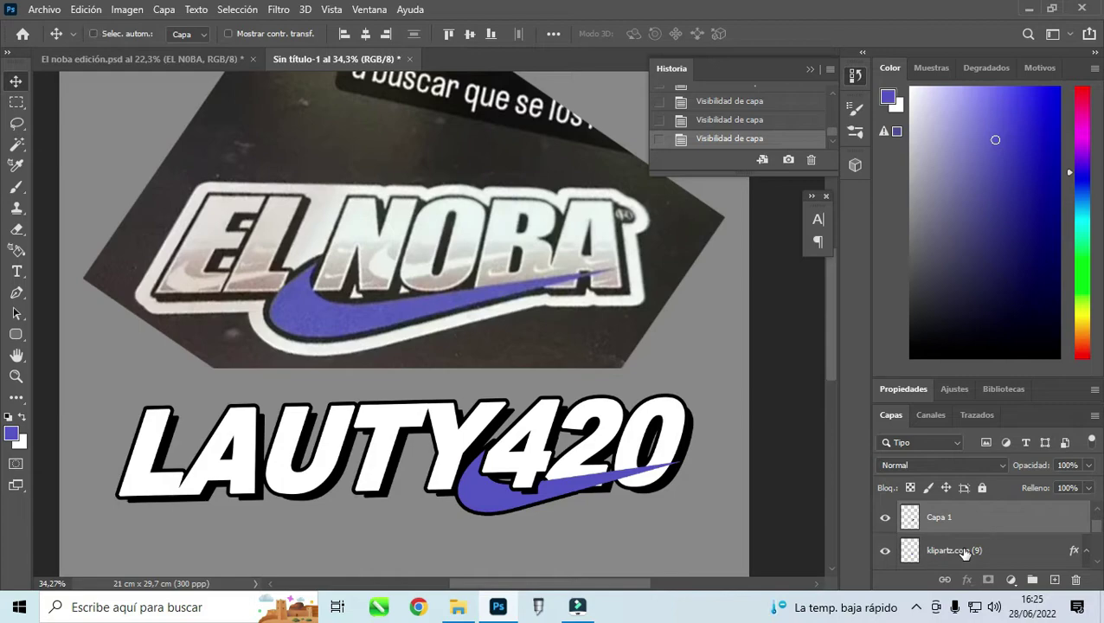
scroll(952, 550, down, 2)
scroll(956, 548, down, 2)
scroll(959, 545, down, 2)
scroll(960, 536, up, 2)
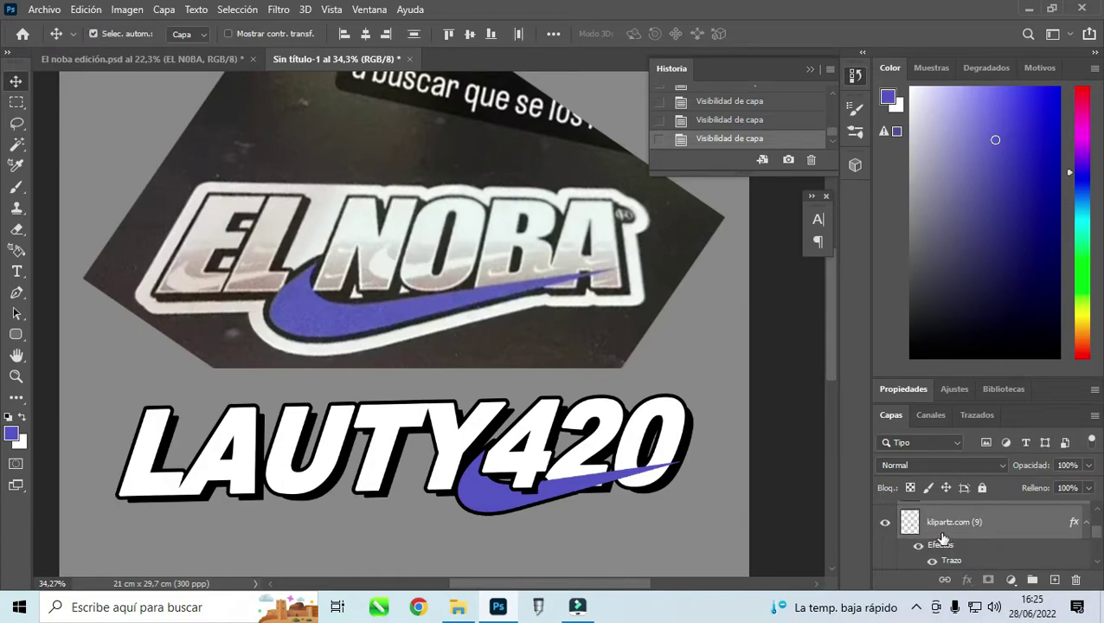
Step: Duplicate the layer and merge the copy into a single Capa 2 copia layer
right_click(956, 518)
click(900, 104)
click(700, 152)
key(ctrl+e)
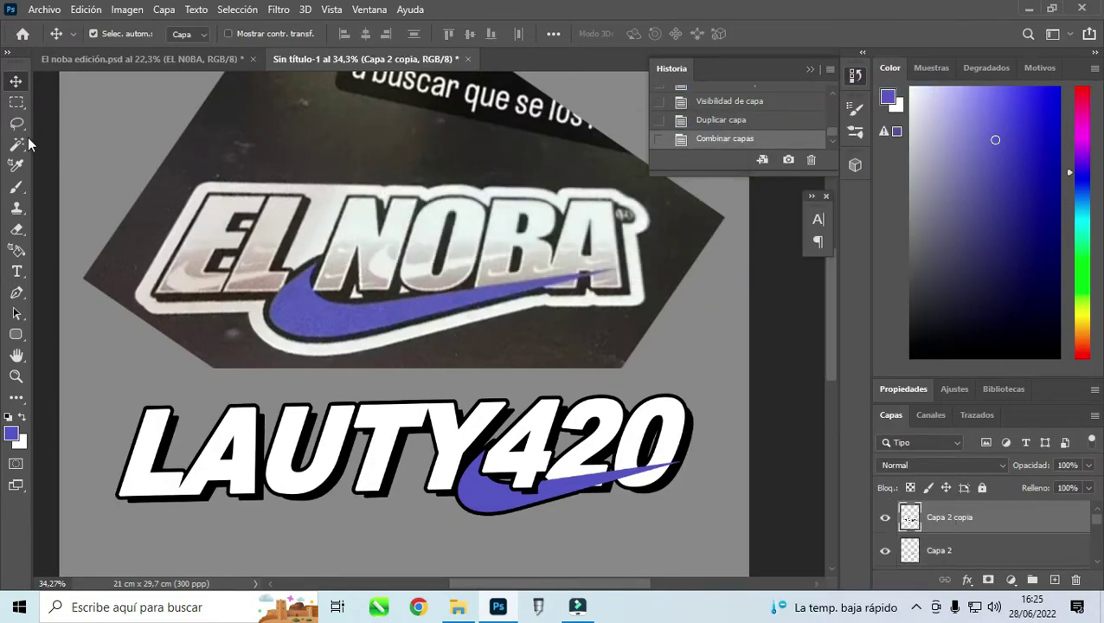
Step: Magic Wand-select the interiors of the LA letters and add the 420 digits
click(16, 144)
click(251, 438)
click(520, 429)
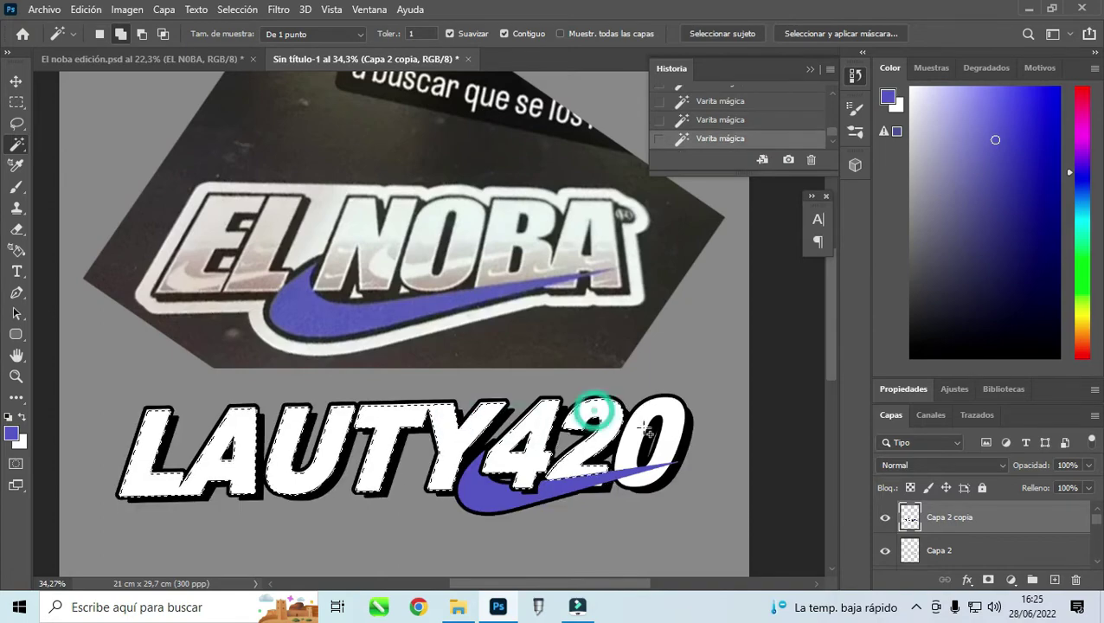
Step: Add a Degradado fill layer with a silver gradient preset to the lettering
click(1010, 580)
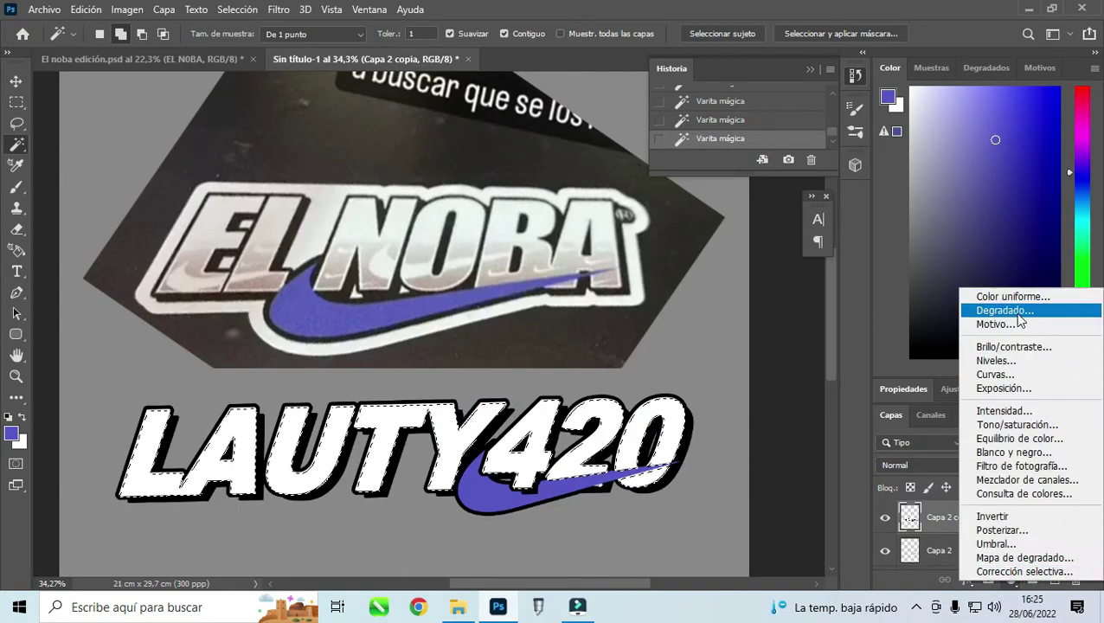
click(930, 303)
click(367, 171)
click(357, 221)
click(357, 247)
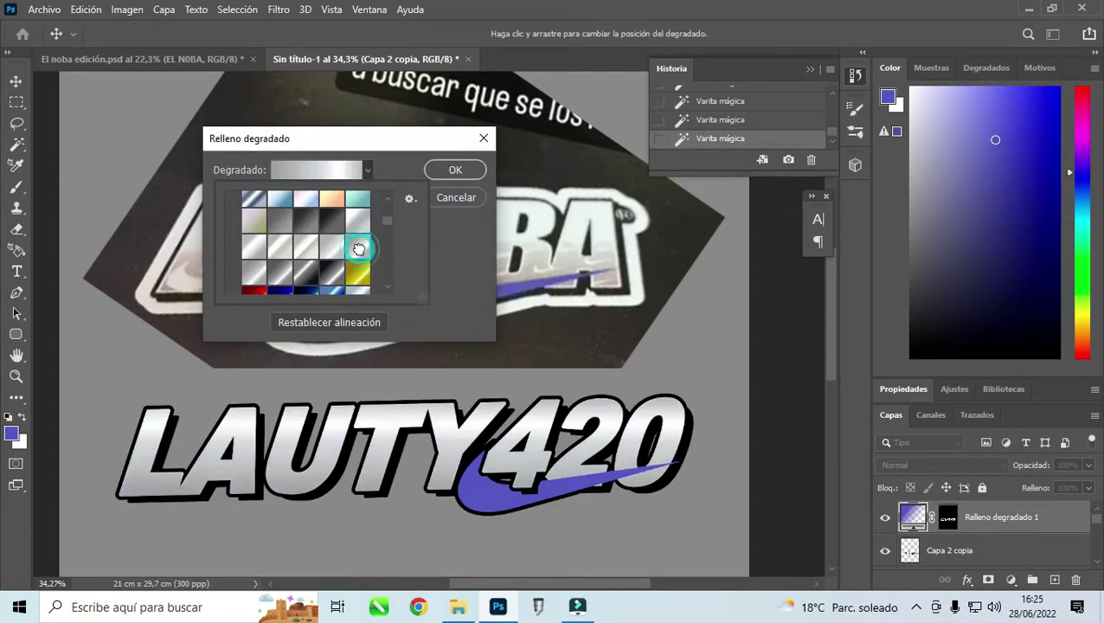
click(455, 169)
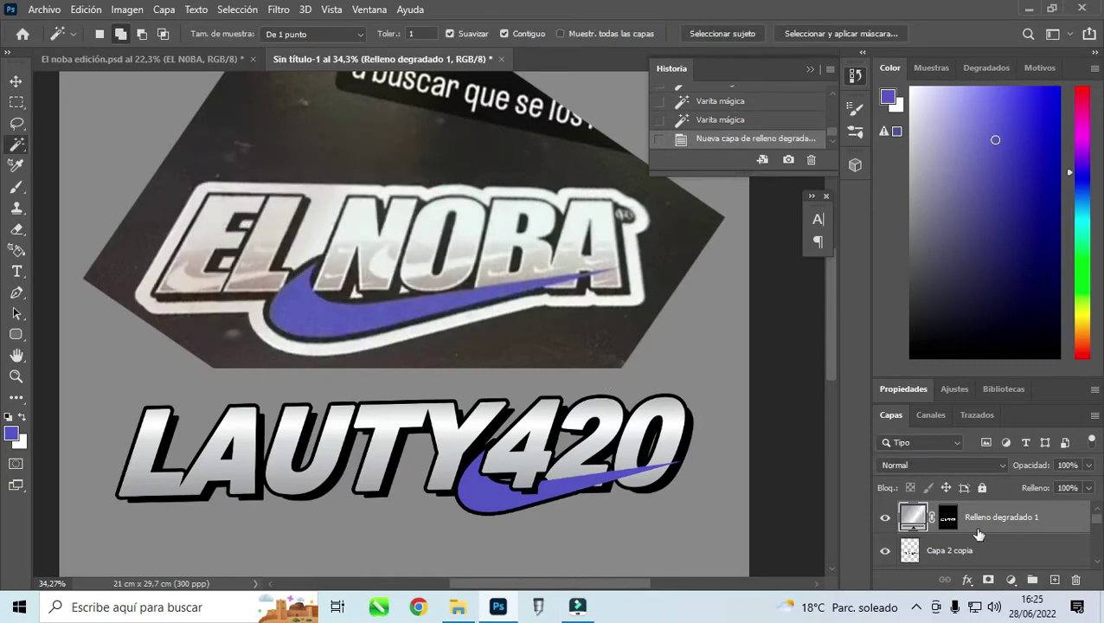
Step: Give the lettering layer a 27 px white (ffffff) outer Trazo stroke
click(960, 550)
right_click(960, 550)
click(779, 10)
click(387, 332)
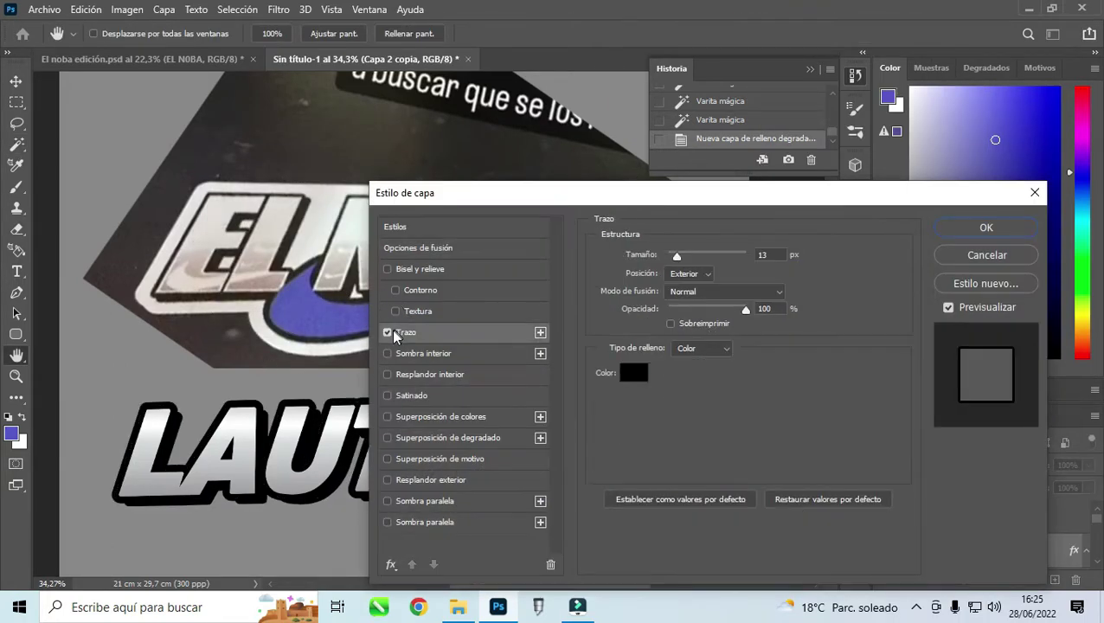
click(633, 372)
text(ffffff)
click(935, 102)
mouse_move(676, 256)
mouse_down()
mouse_move(692, 251)
mouse_move(682, 257)
mouse_up()
click(986, 228)
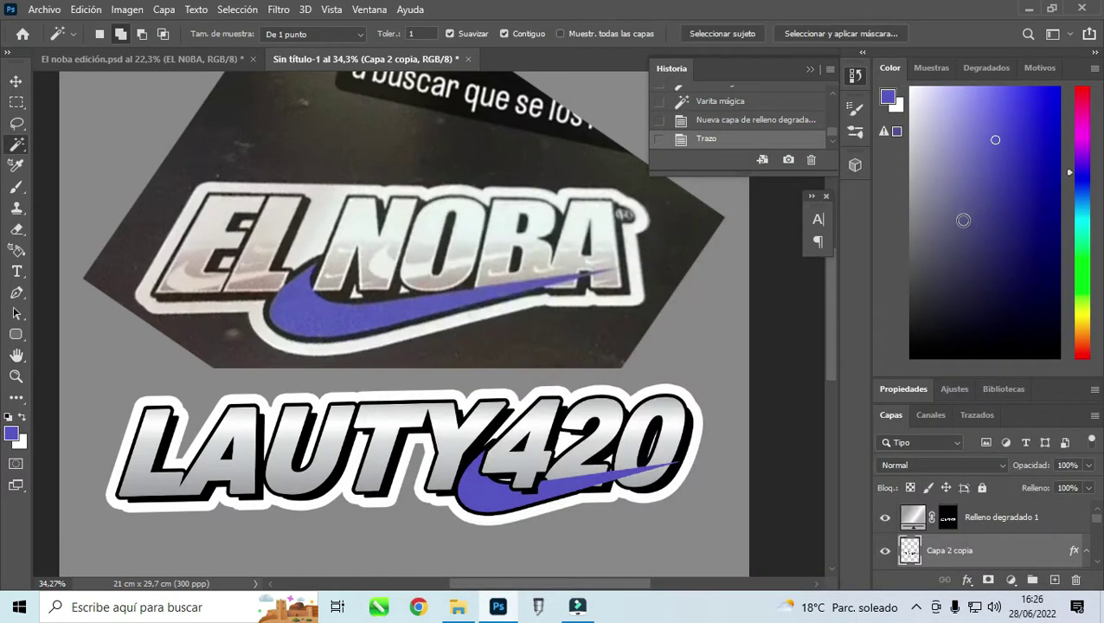
Step: Place the klipartz swoosh image from the desktop into the document, scaled down and slightly rotated
key(super+d)
drag(505, 411, 647, 399)
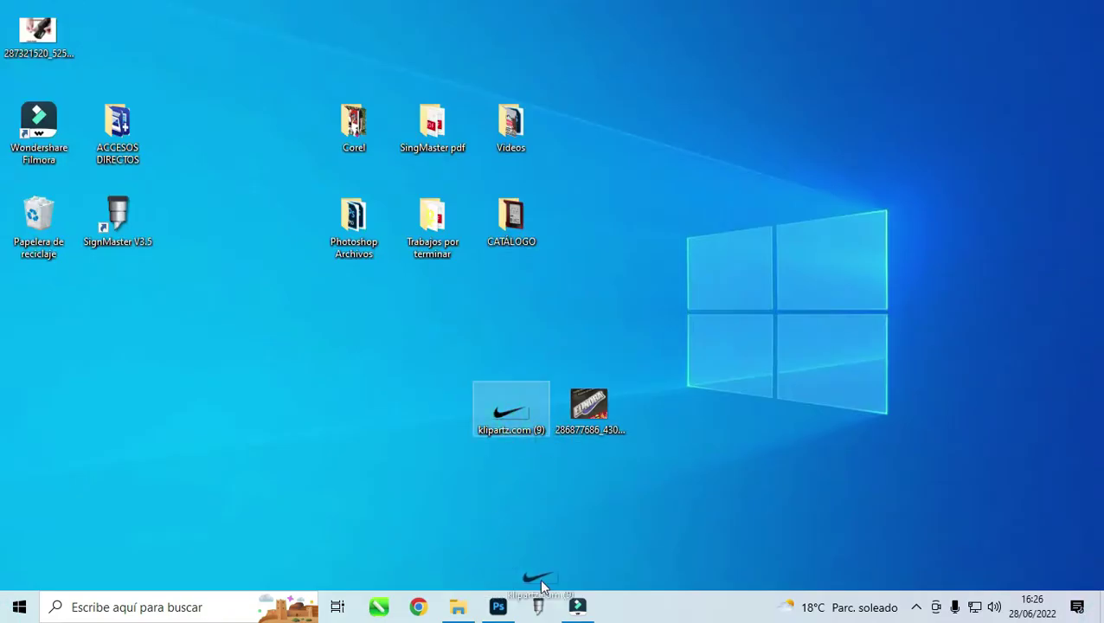
drag(751, 446, 709, 249)
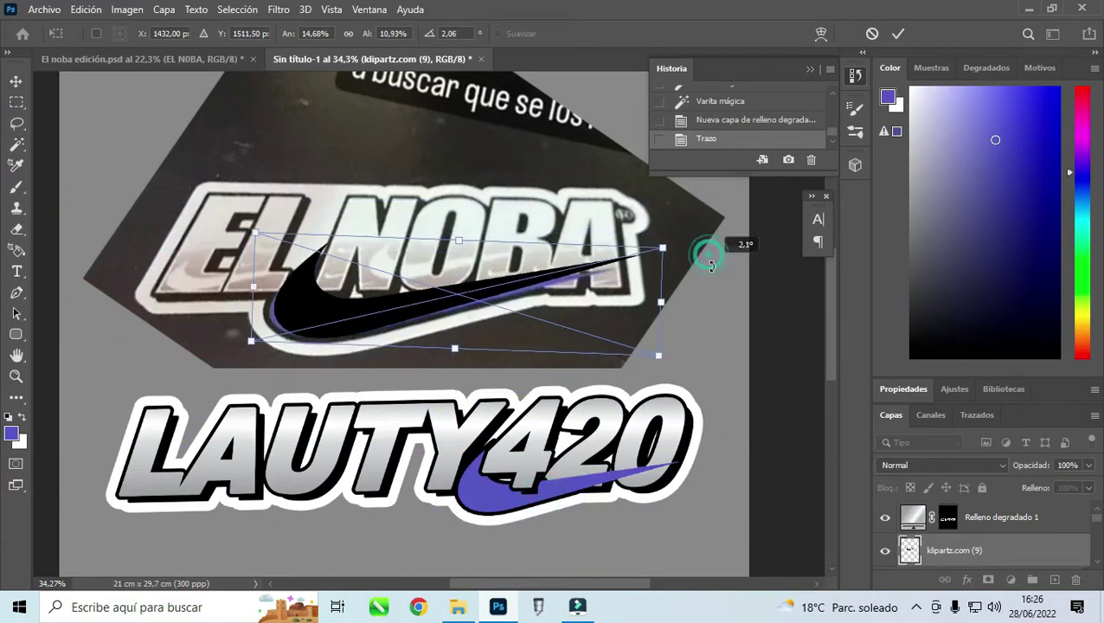
drag(461, 234, 318, 312)
drag(662, 270, 657, 233)
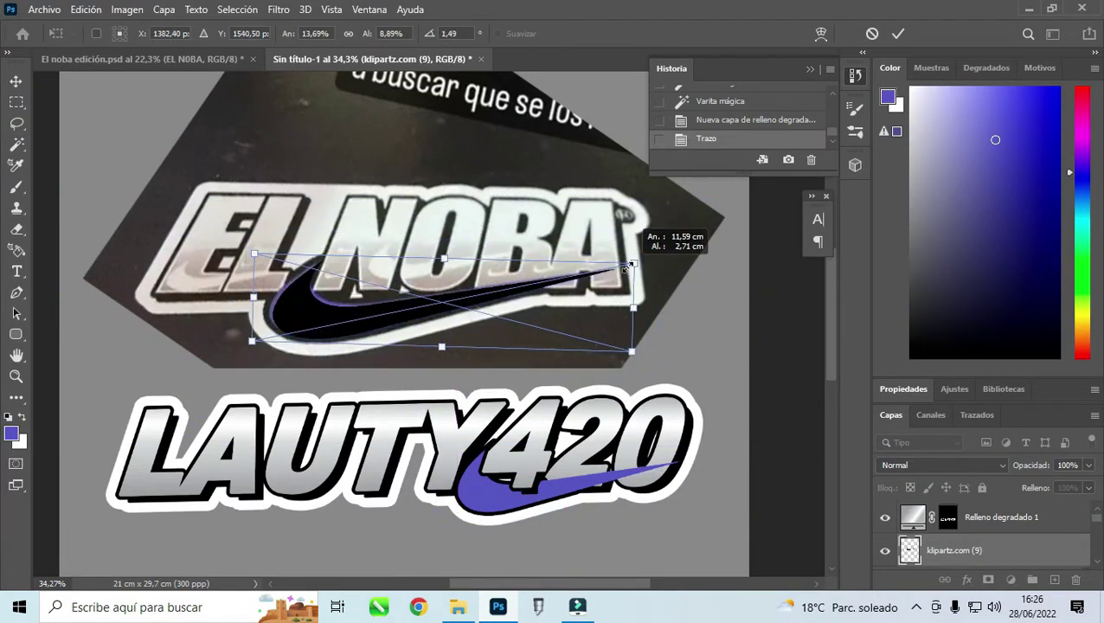
key(Return)
Step: Stack the swoosh layer above the gradient and shrink it under the L of LAUTY420
drag(306, 334, 258, 313)
drag(952, 550, 952, 511)
drag(346, 290, 228, 462)
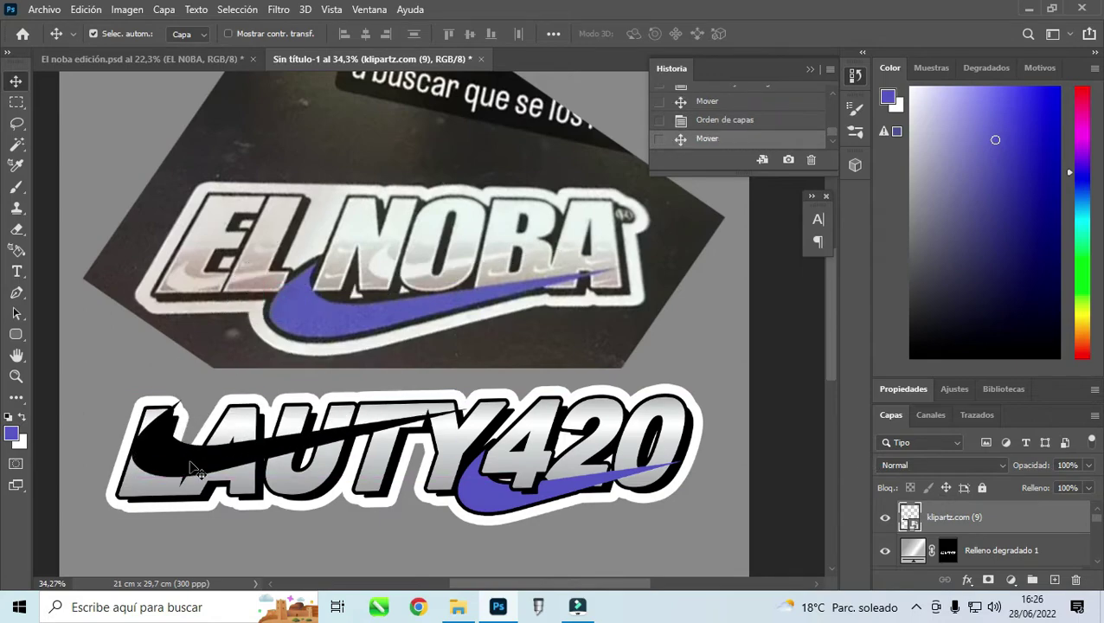
key(ctrl+t)
mouse_move(417, 502)
mouse_down()
mouse_move(342, 472)
mouse_move(258, 500)
mouse_up()
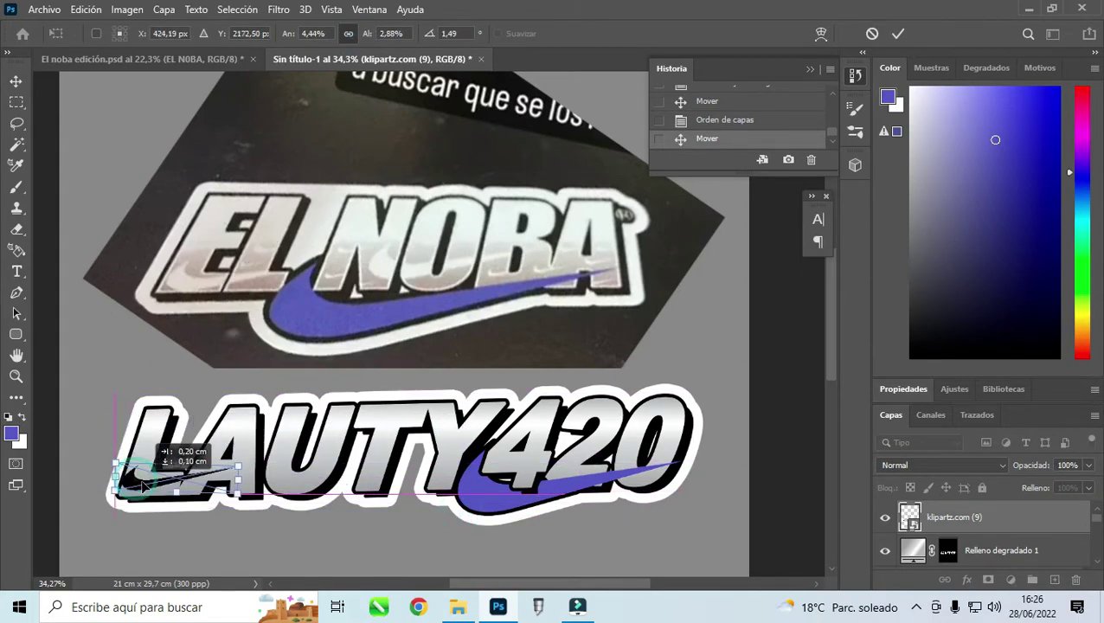
key(Return)
Step: Duplicate the swoosh and undo a trial transform of the copy
key(ctrl+j)
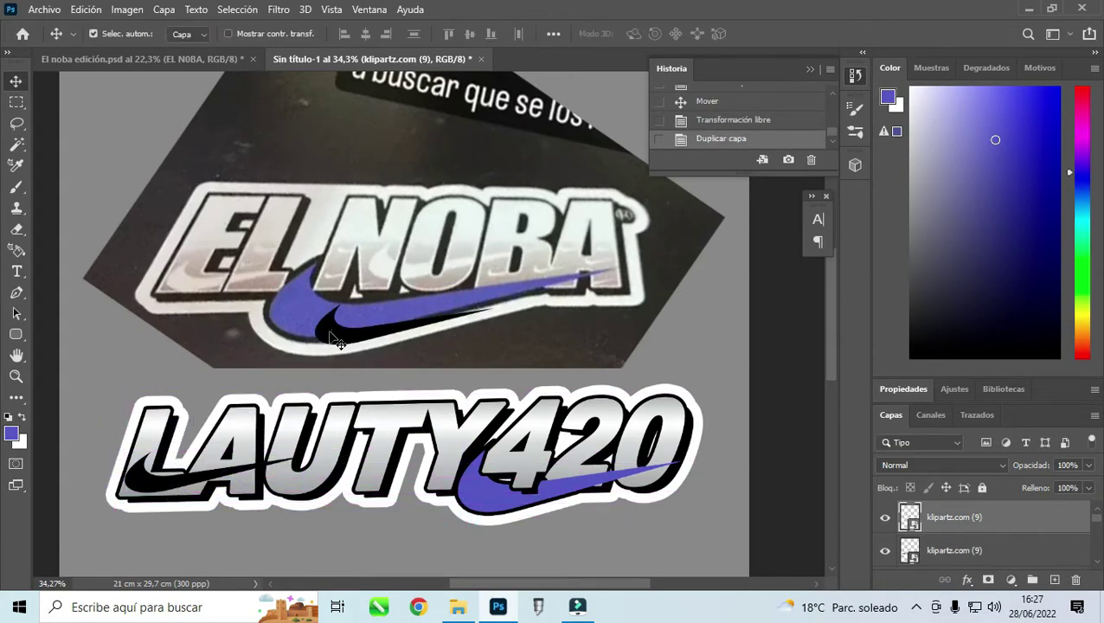
key(ctrl+t)
mouse_move(148, 480)
mouse_down()
mouse_move(148, 432)
mouse_move(212, 460)
mouse_move(352, 324)
mouse_move(400, 478)
mouse_move(523, 474)
mouse_up()
key(Return)
key(ctrl+z)
key(ctrl+z)
Step: Rasterize the swoosh copy and repaint it white
click(16, 143)
click(910, 550)
click(346, 333)
key(b)
click(327, 351)
key(Return)
key(ctrl+d)
key(v)
Step: Duplicate the white swoosh and place a small copy at the right end of LAUTY420
key(ctrl+j)
key(ctrl+t)
key(Return)
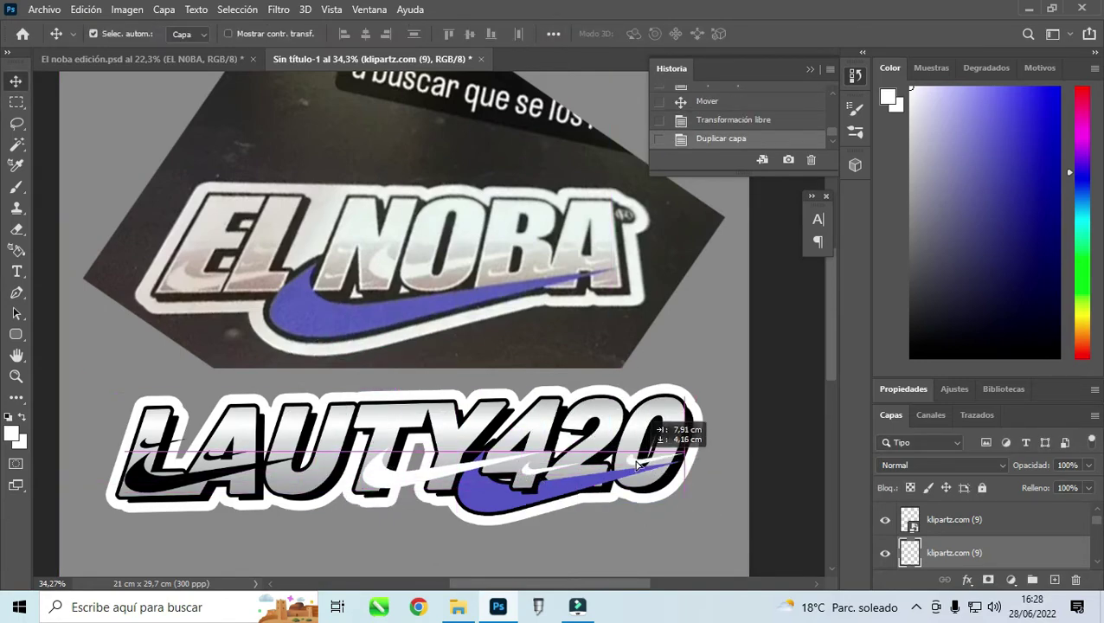
drag(449, 356, 710, 465)
key(ctrl+t)
key(Return)
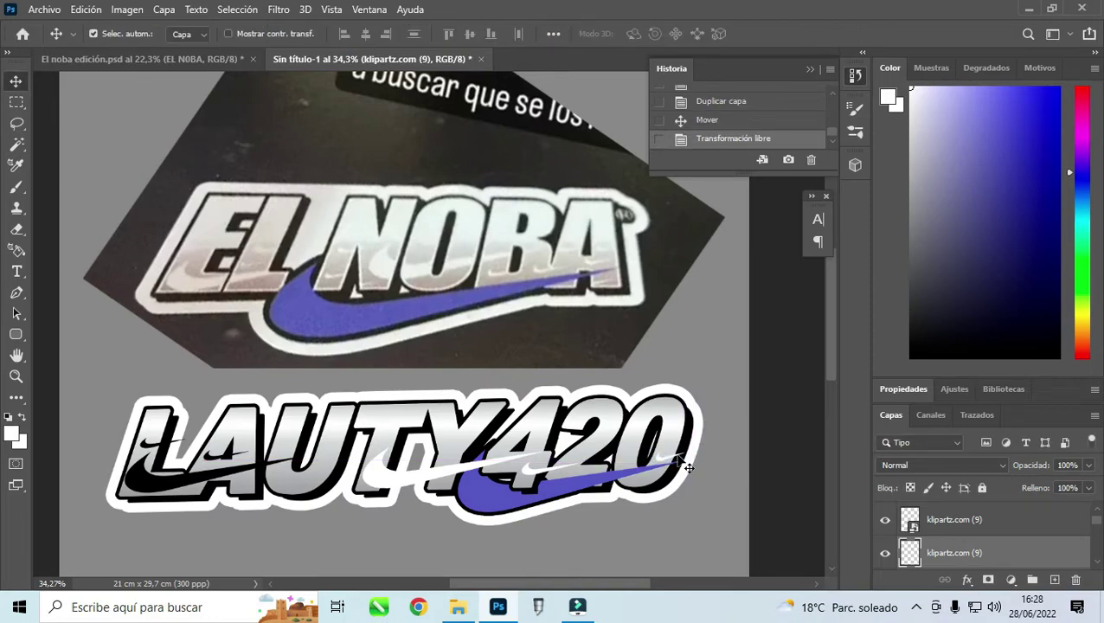
Step: Arrange several white swoosh copies across the LAUTY420 letters, including over the 420 digits
mouse_move(393, 317)
mouse_down()
mouse_move(680, 440)
mouse_move(666, 443)
mouse_up()
drag(363, 400, 280, 486)
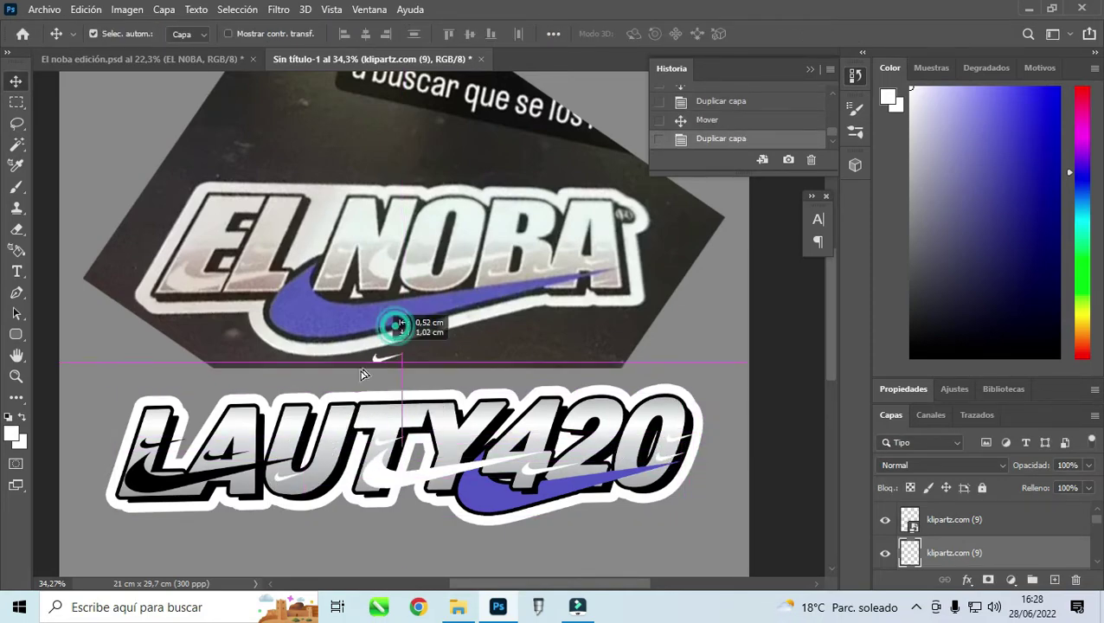
drag(381, 316, 372, 445)
mouse_move(536, 431)
mouse_down()
mouse_move(567, 422)
mouse_move(564, 441)
mouse_up()
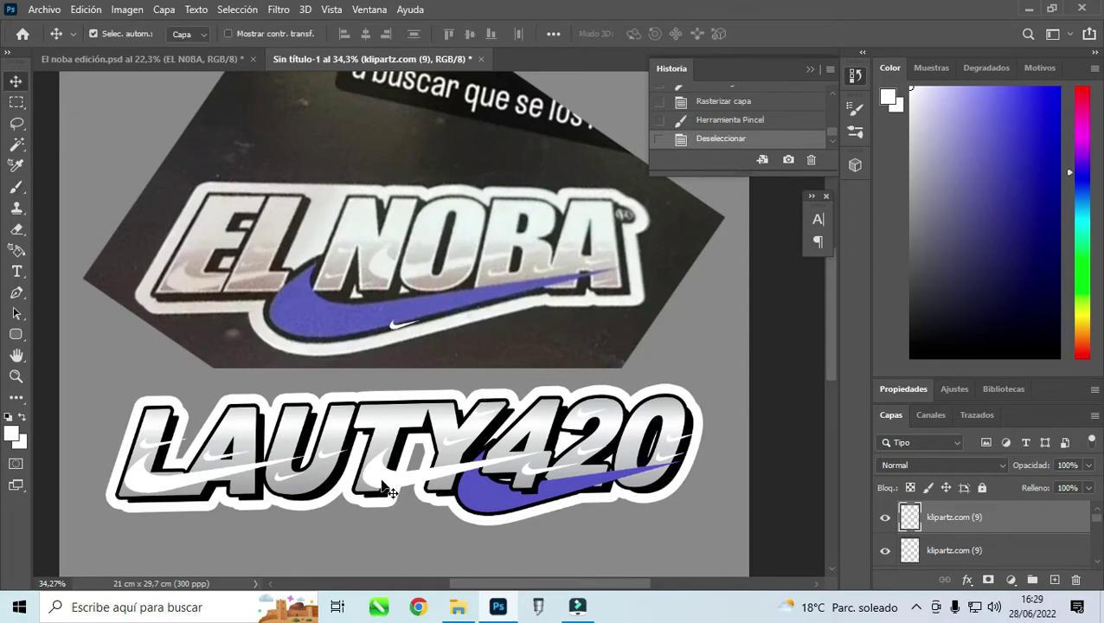
drag(383, 486, 303, 418)
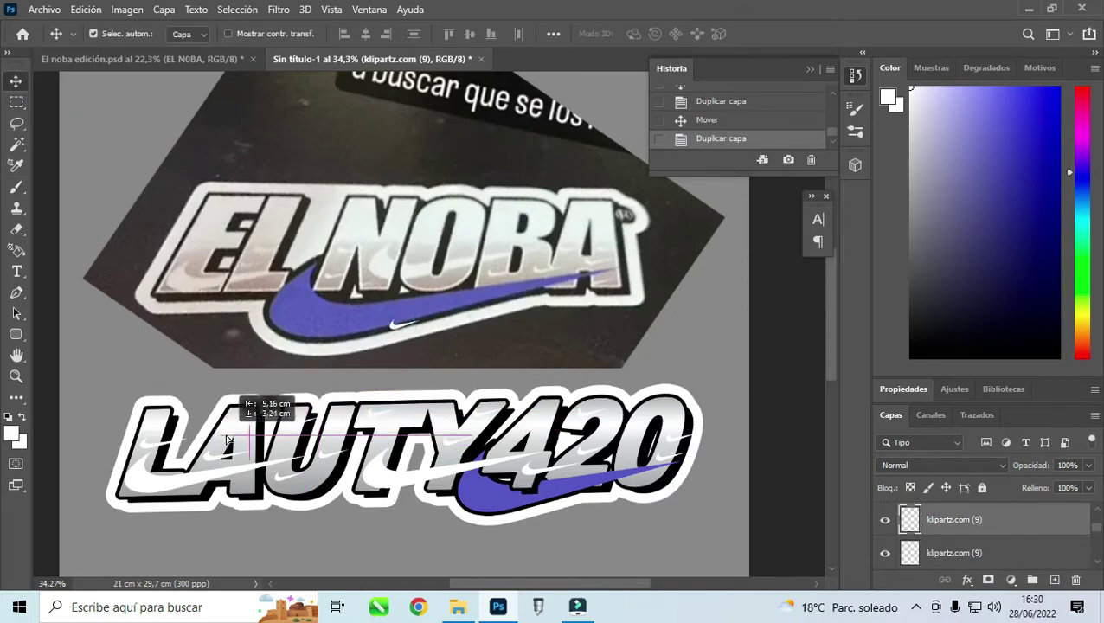
drag(227, 440, 458, 357)
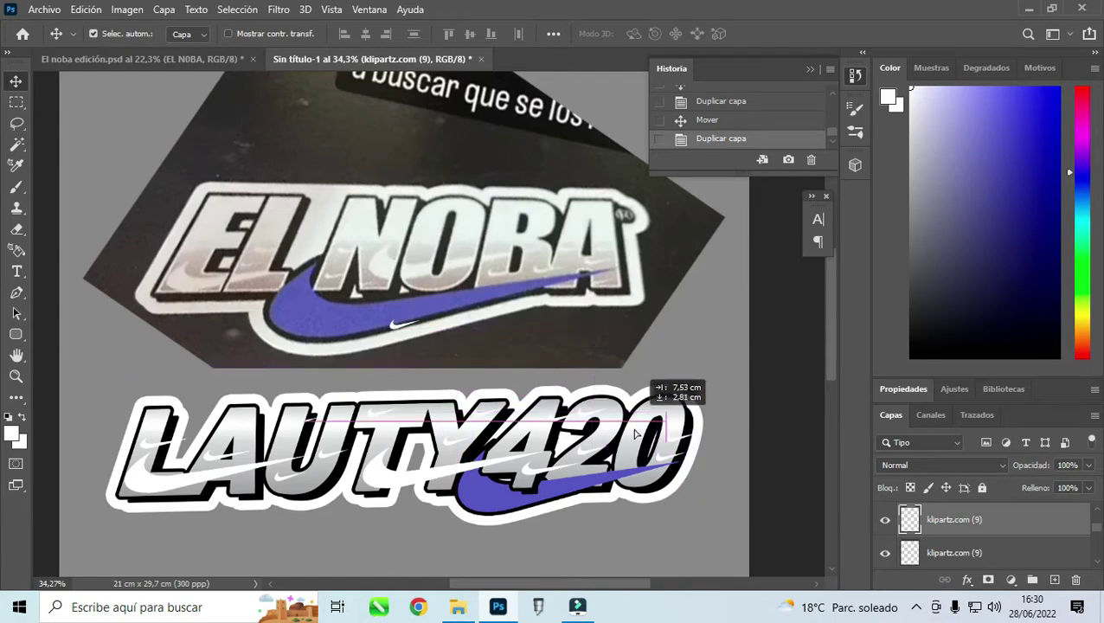
drag(560, 384, 666, 394)
key(w)
click(528, 335)
key(ctrl+d)
Step: Merge the two klipartz swoosh layers into one
key(m)
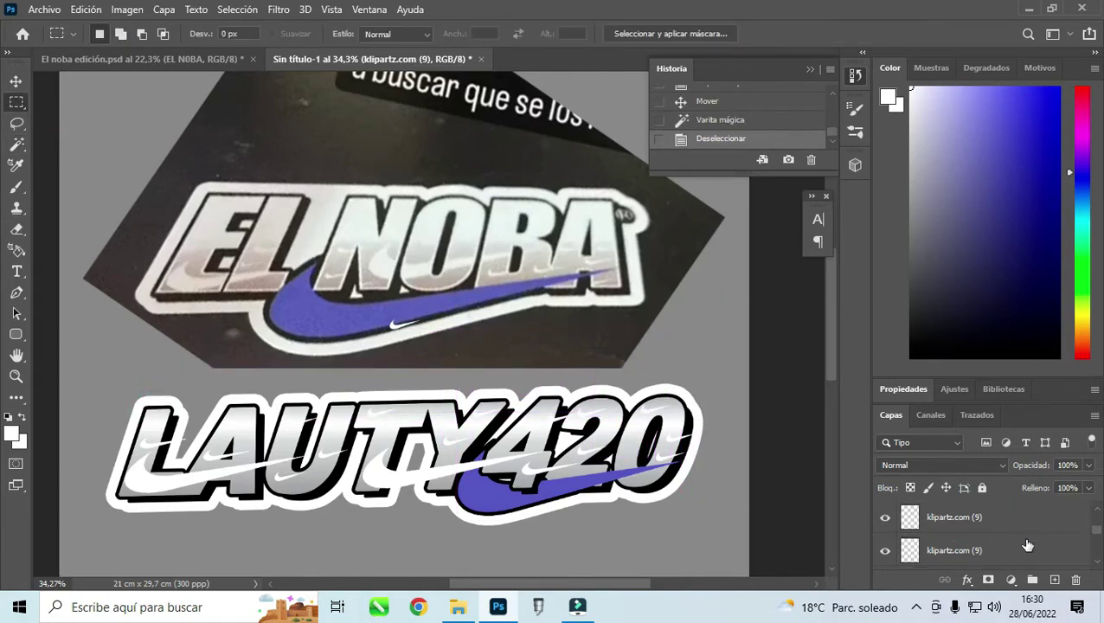
key(ctrl+e)
key(v)
drag(98, 216, 121, 186)
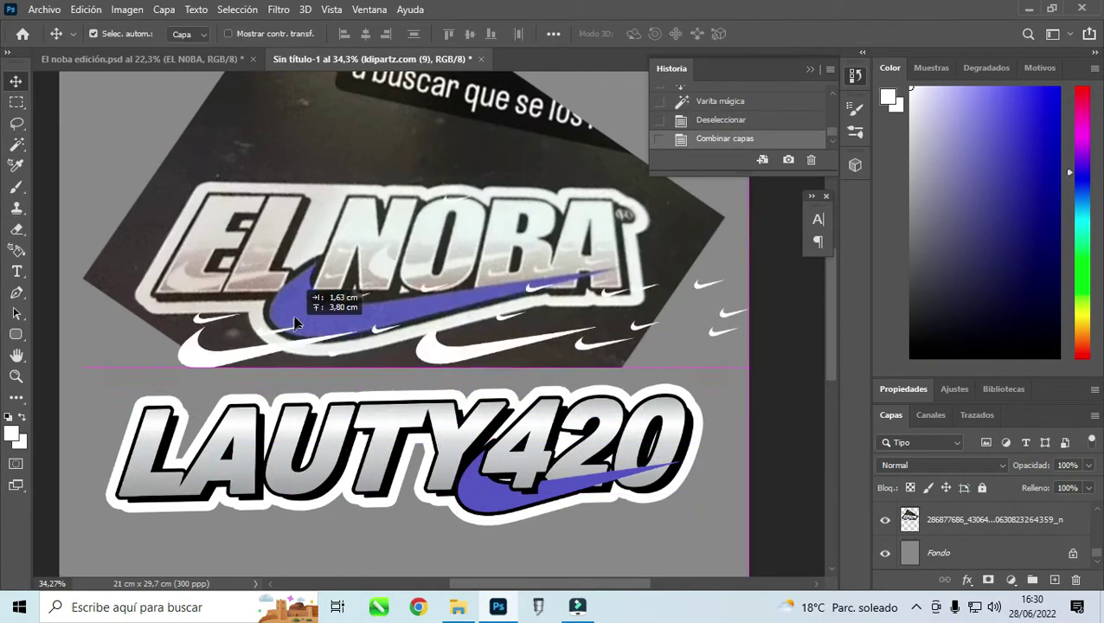
key(ctrl+z)
Step: Magic Wand-select the empty area around the lettering, undoing a trial deletion
click(17, 144)
click(153, 402)
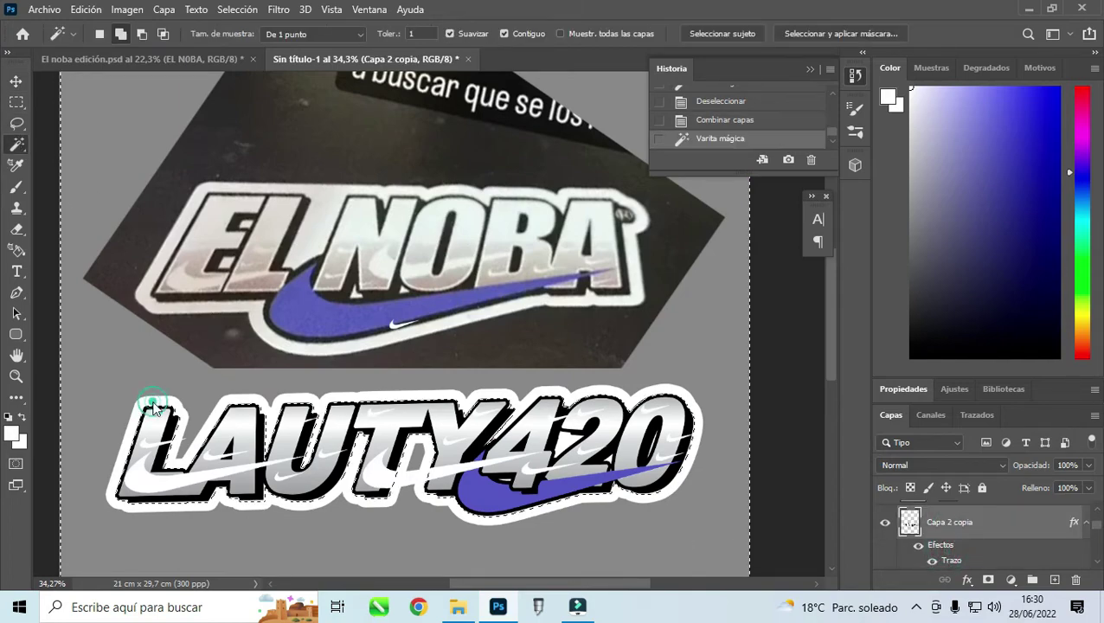
key(Delete)
click(569, 411)
key(Delete)
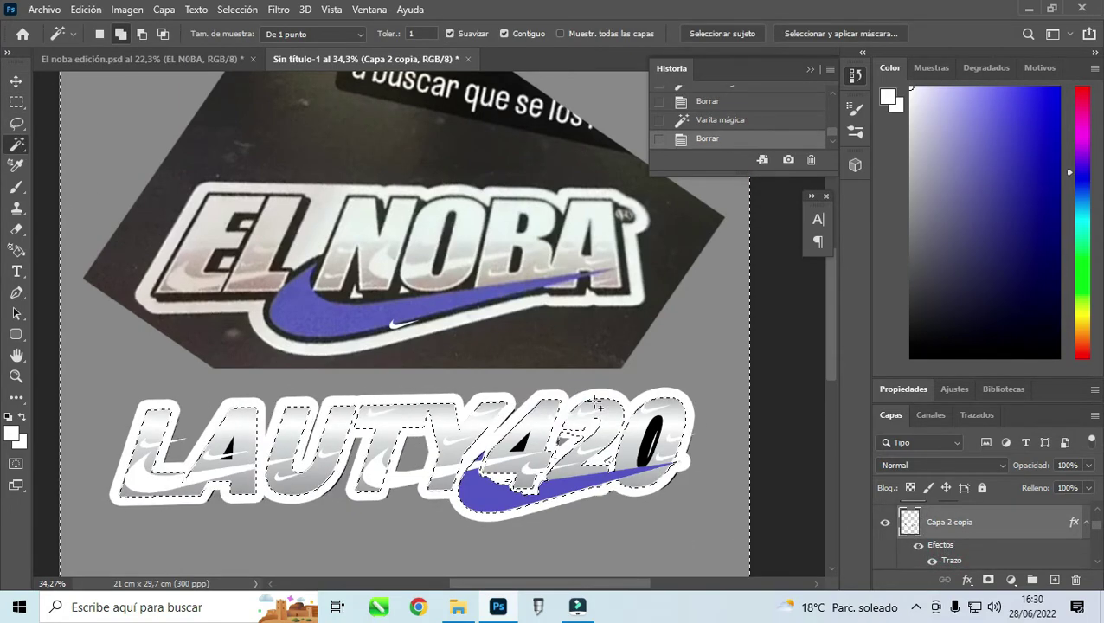
key(ctrl+z)
key(ctrl+z)
Step: Delete the merged swoosh's pixels lying outside the LAUTY420 letters
scroll(950, 526, down, 2)
click(950, 526)
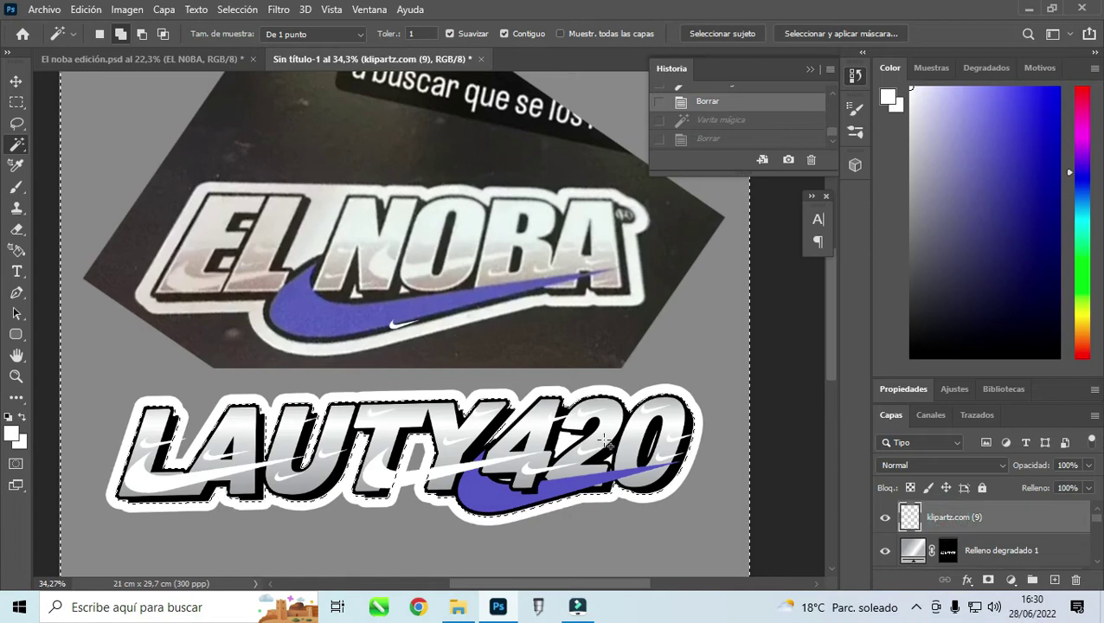
key(Delete)
scroll(951, 540, down, 1)
click(951, 545)
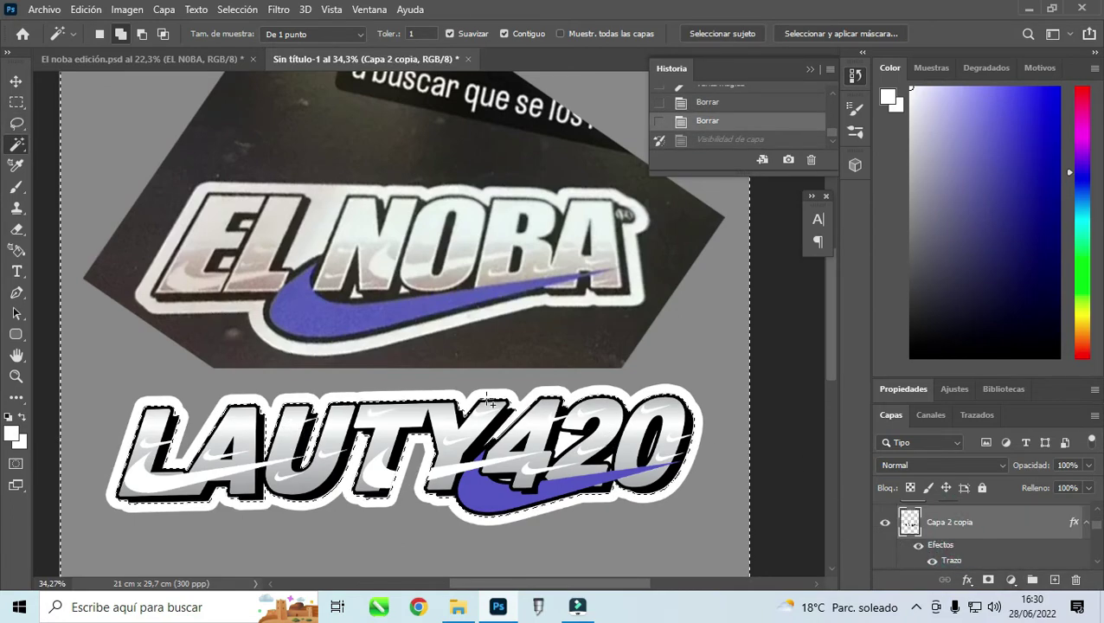
click(481, 406)
scroll(952, 528, up, 1)
click(952, 517)
key(Delete)
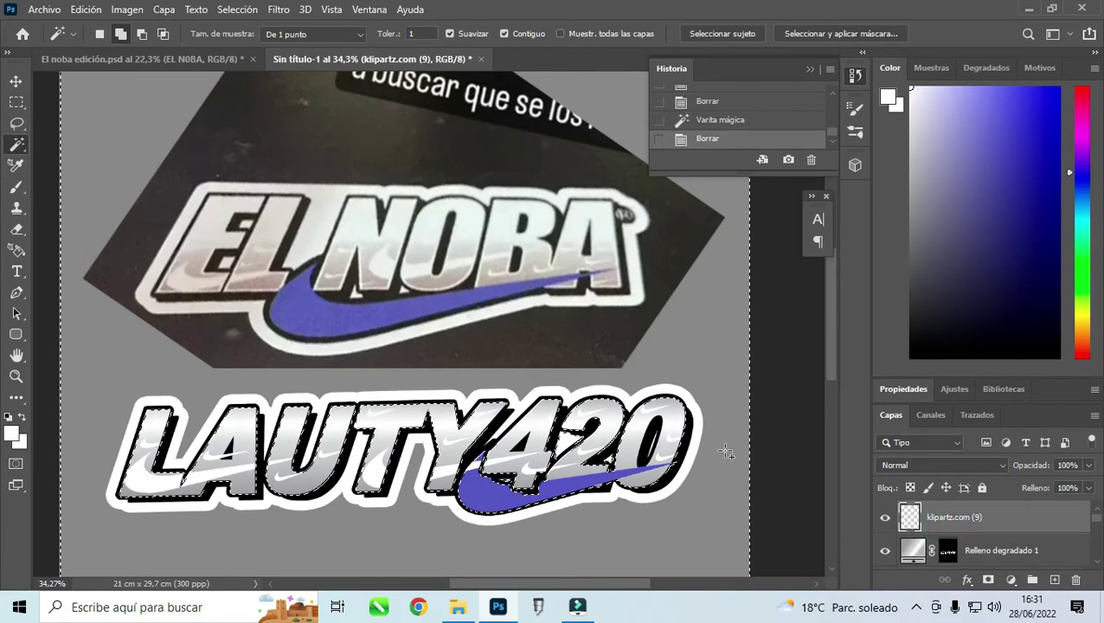
click(15, 102)
Step: Magic Wand the empty area and delete swoosh pixels spilling outside the LAUTY420 letters
click(169, 175)
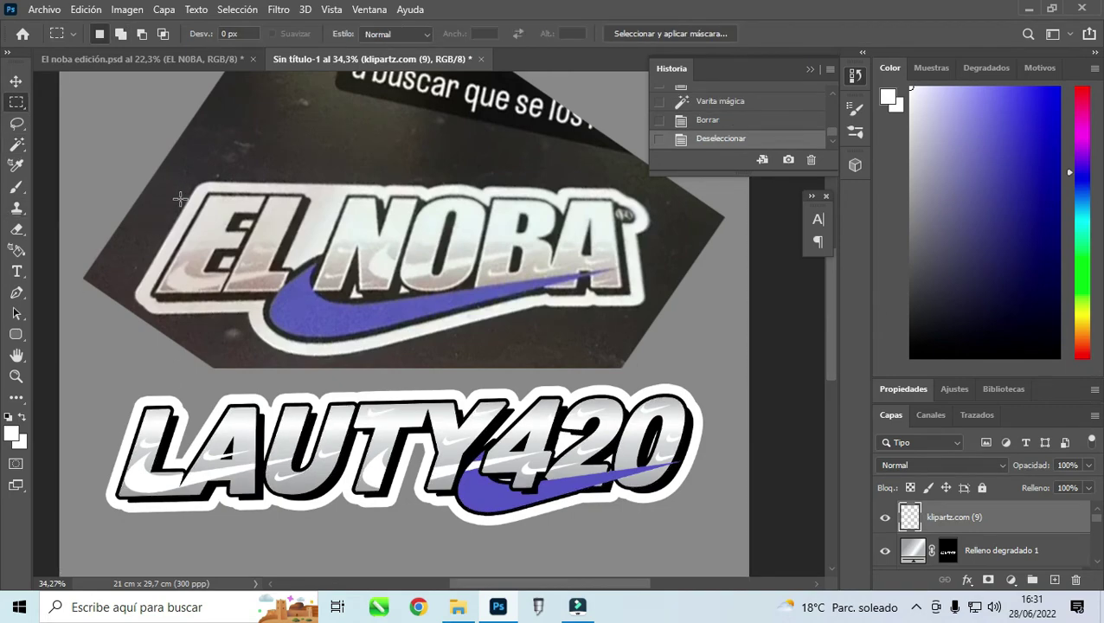
key(w)
scroll(941, 529, up, 1)
click(943, 519)
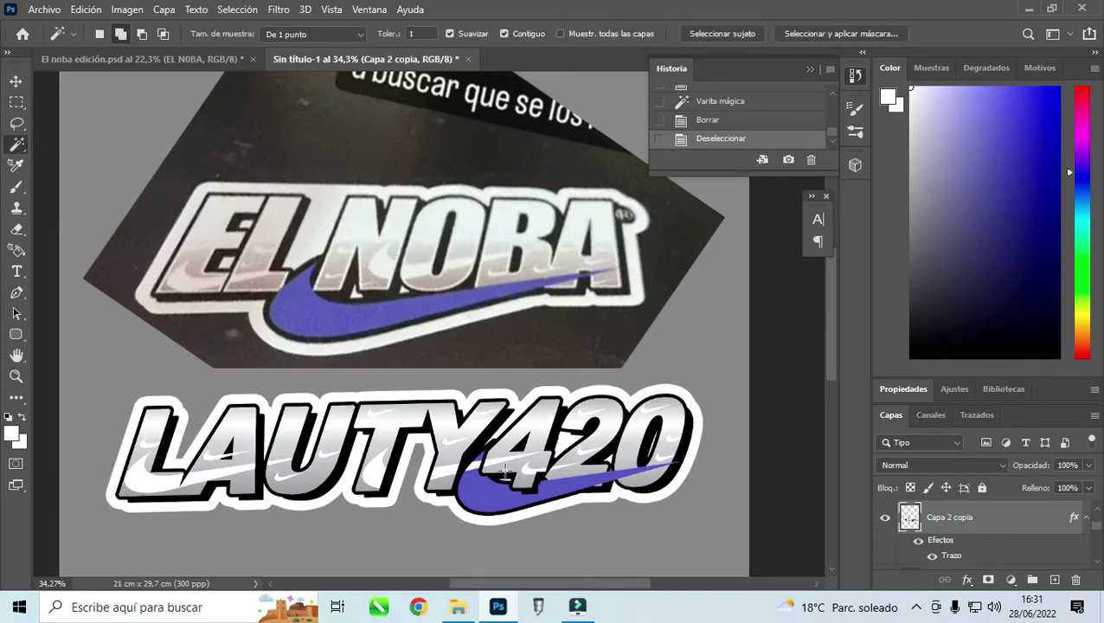
key(Delete)
click(16, 102)
Step: Undo the last deletion on the lettering layer and reselect the merged swoosh layer
click(142, 119)
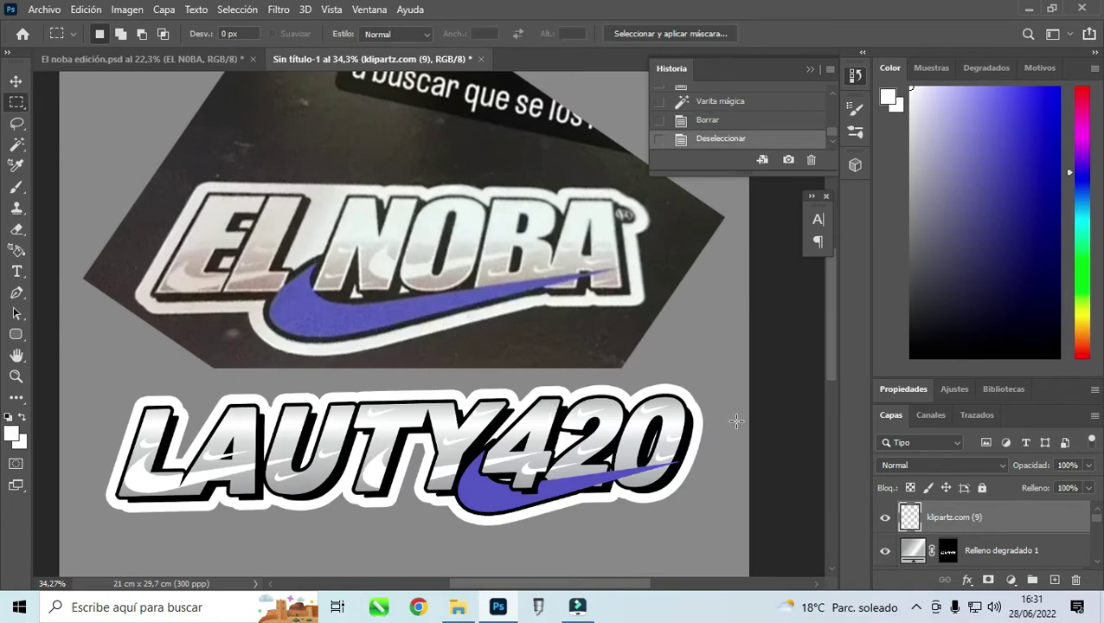
scroll(983, 546, up, 1)
click(949, 517)
key(w)
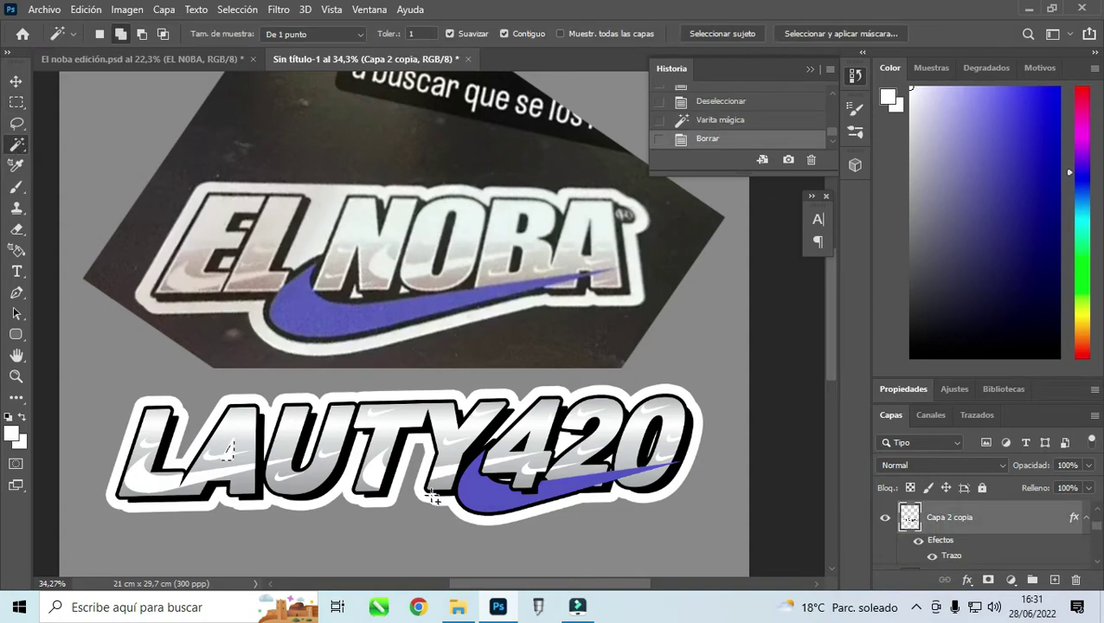
key(ctrl+z)
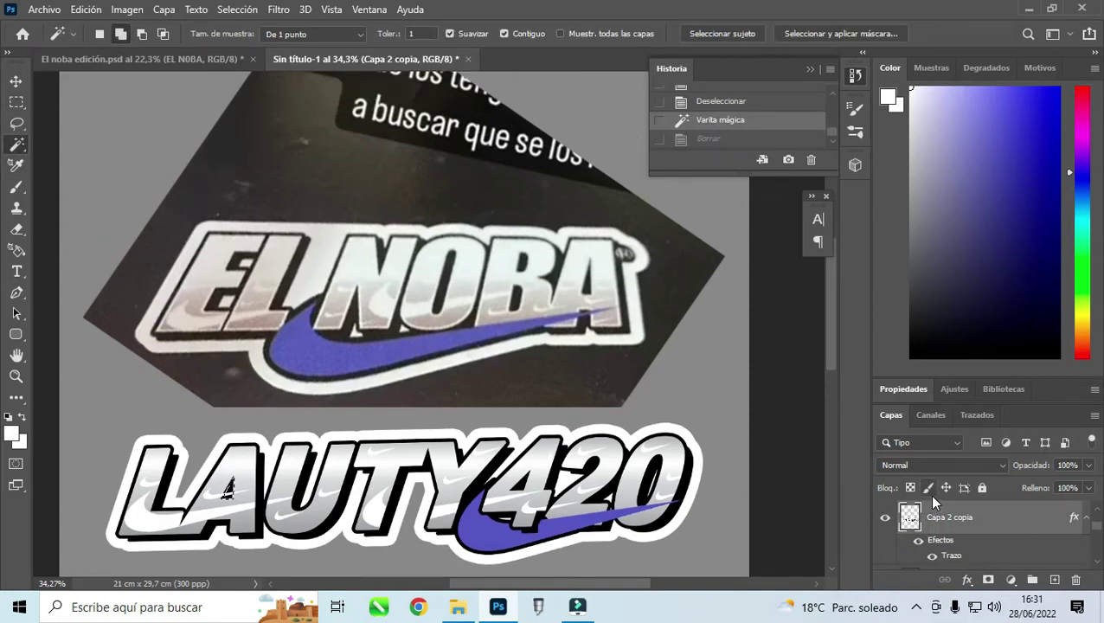
click(949, 517)
Step: Delete the last stray swoosh pixels on klipartz.com (9) and deselect
key(Delete)
key(ctrl+d)
key(m)
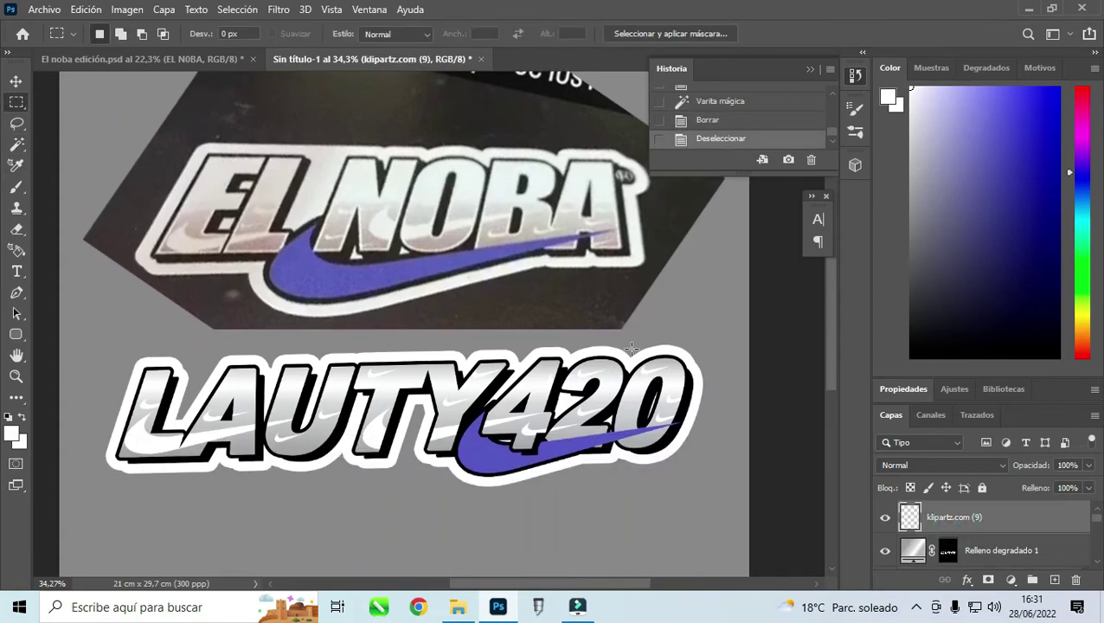
scroll(632, 348, down, 1)
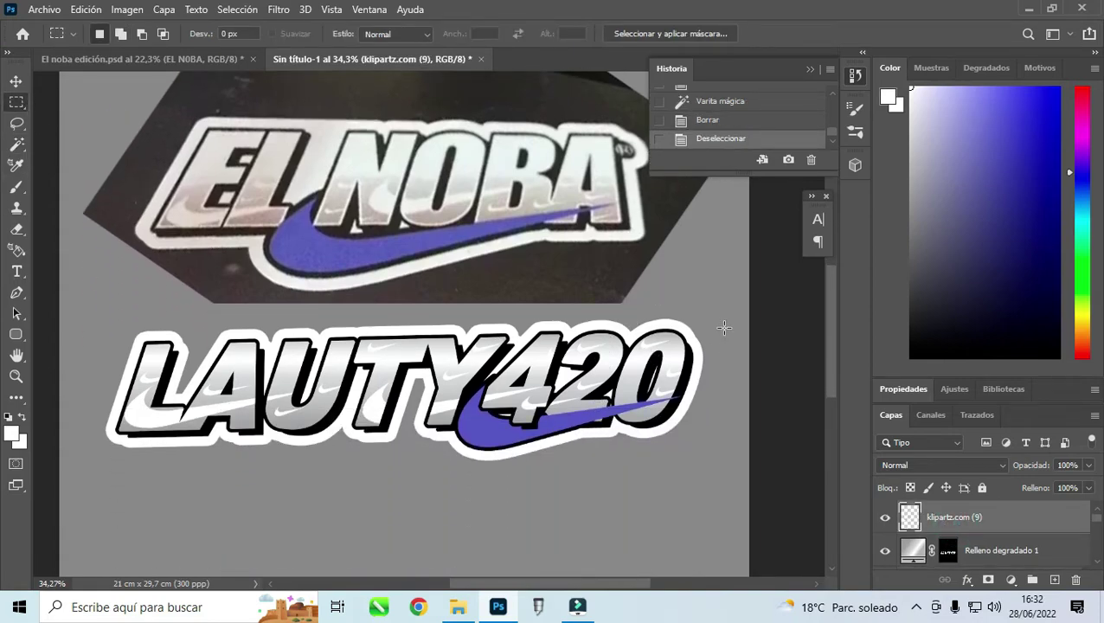